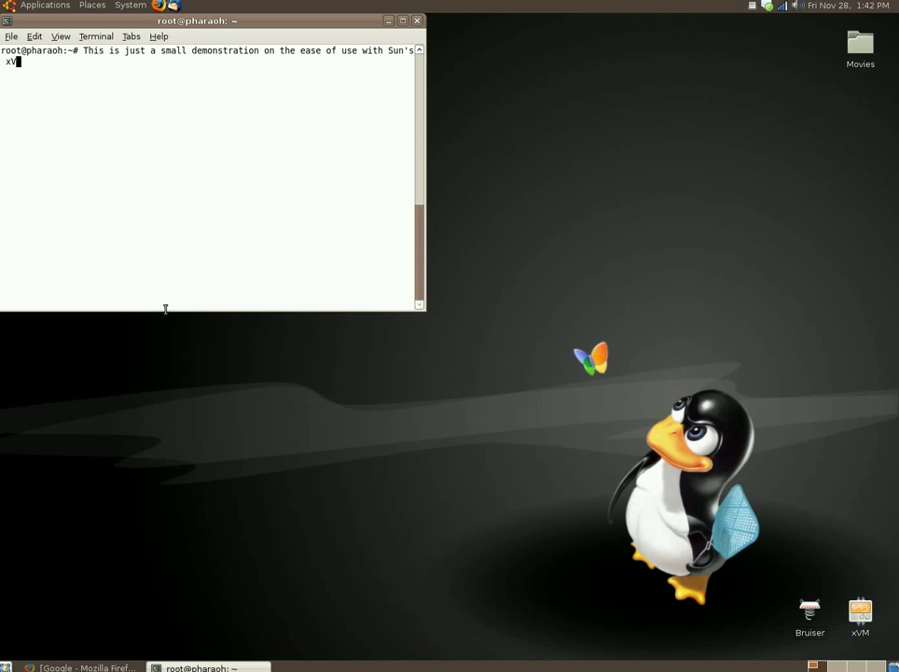
# Step: Finish the terminal note with "machine software. Pretty neat stuff", then erase the whole line
pyautogui.write('machine softwar')
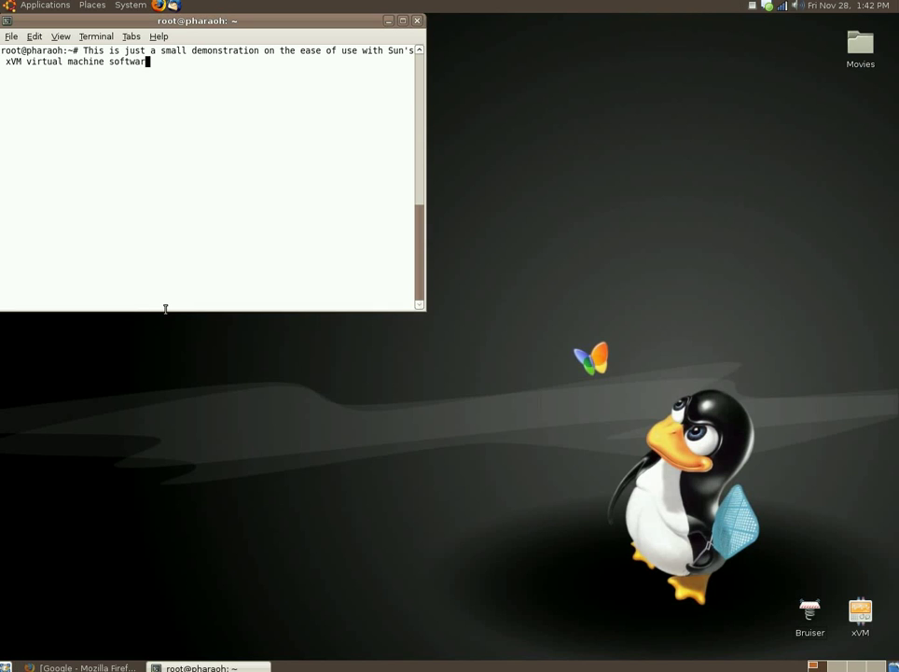
pyautogui.write('e. Pretty neat stuff')
pyautogui.press('BackSpace')
pyautogui.press('BackSpace')
pyautogui.press('BackSpace')
pyautogui.press('BackSpace')
pyautogui.press('BackSpace')
pyautogui.press('BackSpace')
pyautogui.press('BackSpace')
pyautogui.press('BackSpace')
pyautogui.press('BackSpace')
pyautogui.press('BackSpace')
pyautogui.press('BackSpace')
pyautogui.press('BackSpace')
pyautogui.press('BackSpace')
pyautogui.press('BackSpace')
pyautogui.press('BackSpace')
pyautogui.press('BackSpace')
pyautogui.press('BackSpace')
pyautogui.press('BackSpace')
pyautogui.press('BackSpace')
pyautogui.press('BackSpace')
pyautogui.press('BackSpace')
pyautogui.press('BackSpace')
pyautogui.press('BackSpace')
pyautogui.press('BackSpace')
pyautogui.press('BackSpace')
pyautogui.press('BackSpace')
pyautogui.press('BackSpace')
pyautogui.press('BackSpace')
pyautogui.press('BackSpace')
pyautogui.press('BackSpace')
pyautogui.press('BackSpace')
pyautogui.press('BackSpace')
pyautogui.press('BackSpace')
pyautogui.press('BackSpace')
pyautogui.press('BackSpace')
pyautogui.press('BackSpace')
pyautogui.press('BackSpace')
pyautogui.press('BackSpace')
pyautogui.press('BackSpace')
pyautogui.press('BackSpace')
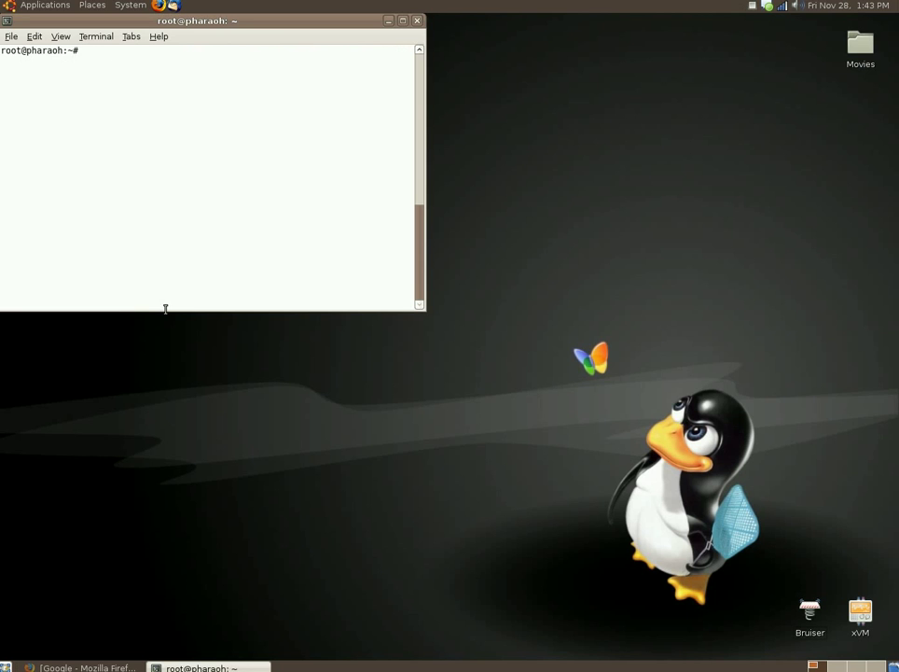
# Step: Minimise the terminal and launch Sun xVM VirtualBox from the desktop
pyautogui.click(253, 667)
pyautogui.click(860, 616)
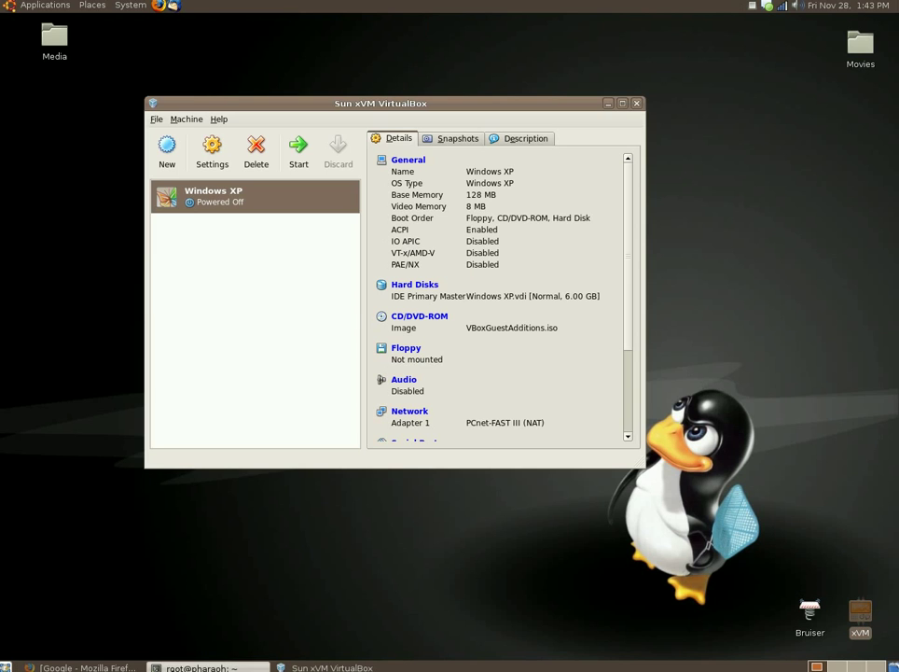
# Step: Switch to the terminal and write "As you can see, I already have Windows XP installed. The installation process is just as easy as installing Windows"
pyautogui.hotkey('alt', 'Tab')
pyautogui.write('As you')
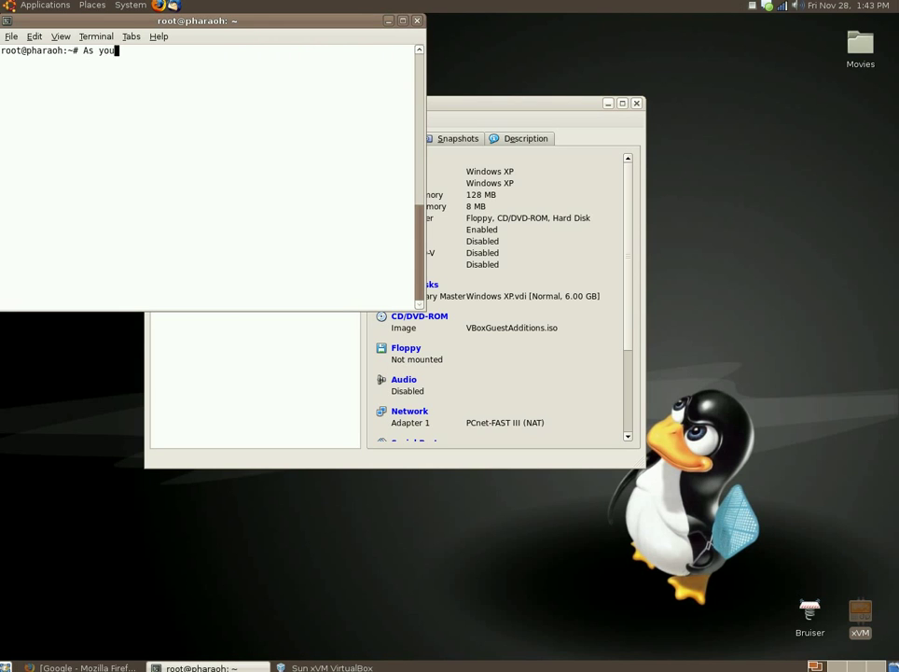
pyautogui.write(' can see, I already hav')
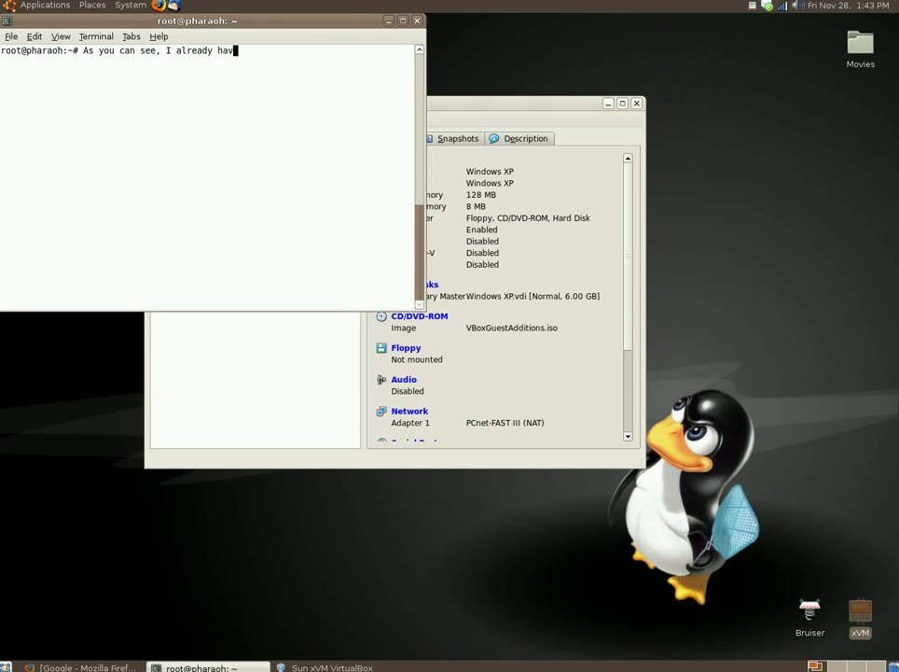
pyautogui.write('e Windows XP insta')
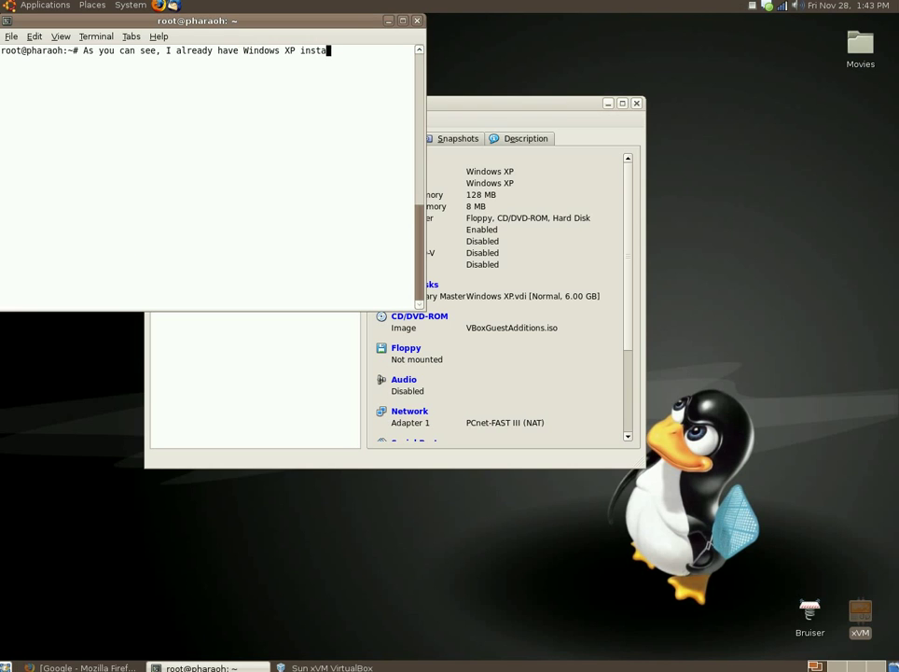
pyautogui.write('lled. The installation process')
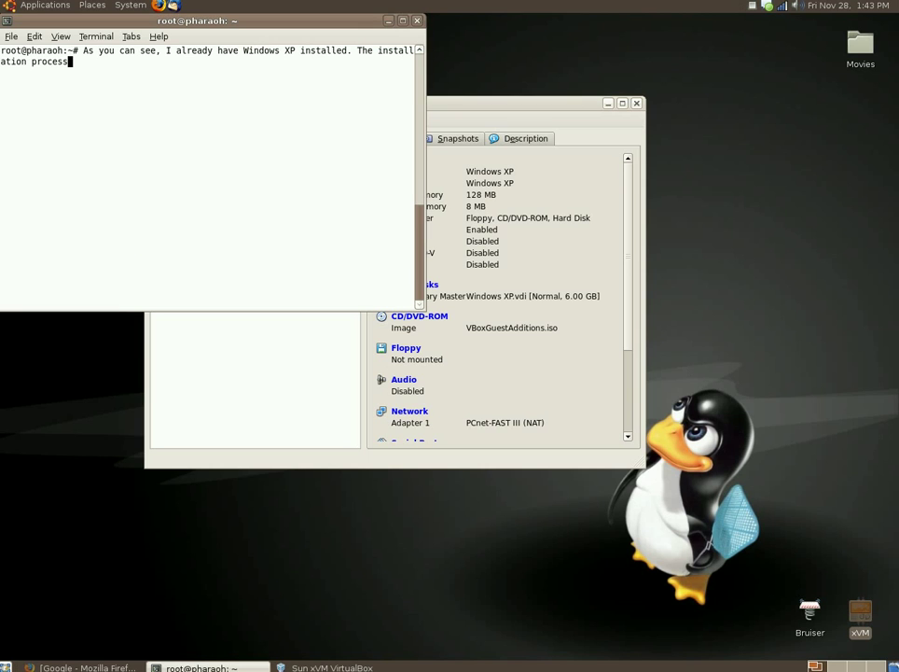
pyautogui.write(' is just as easy as install')
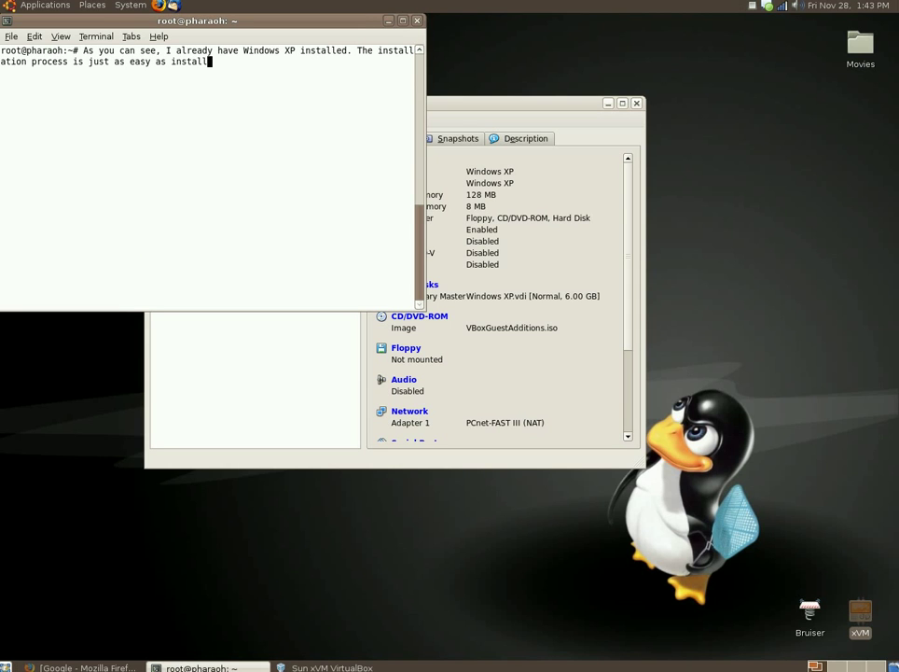
pyautogui.write('ing Windows nor')
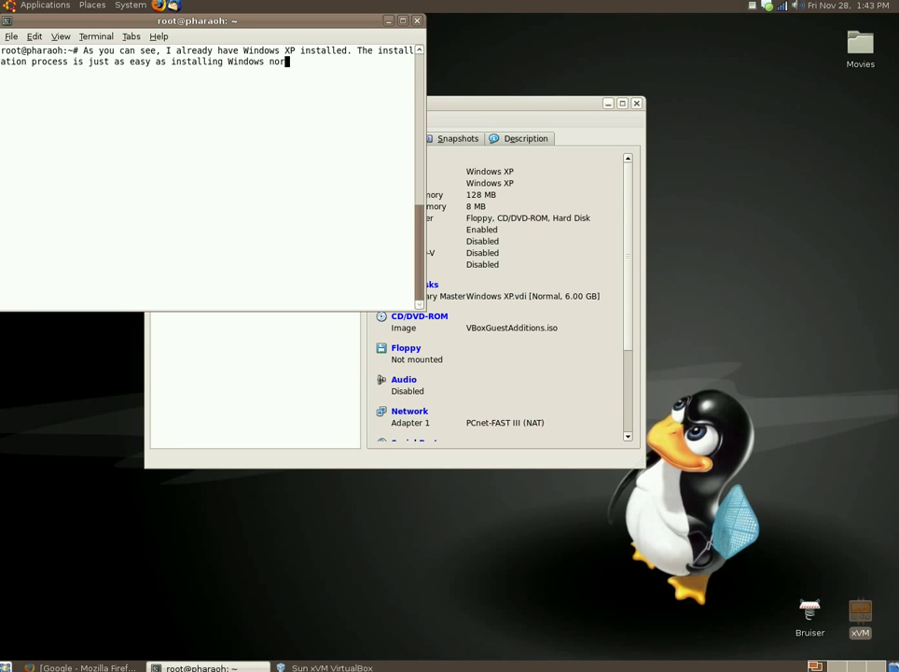
# Step: Continue the note with "normally. Just setup the virtual machine within xVM, pop in your Windows installation CD, and away you go."
pyautogui.write('mally. Just etup')
pyautogui.press('BackSpace')
pyautogui.press('BackSpace')
pyautogui.press('BackSpace')
pyautogui.write('setup th')
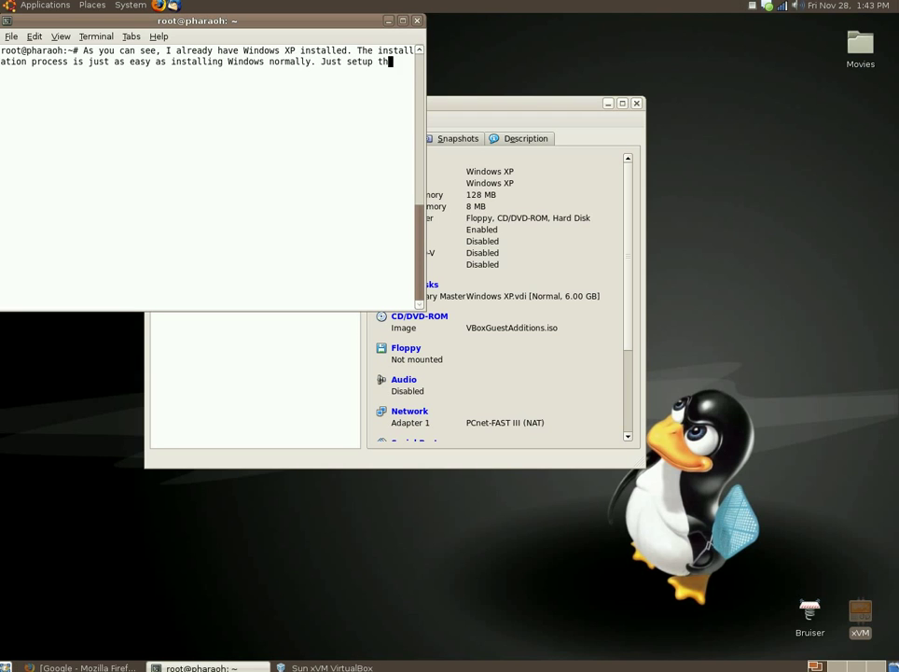
pyautogui.write('e virtual machine ')
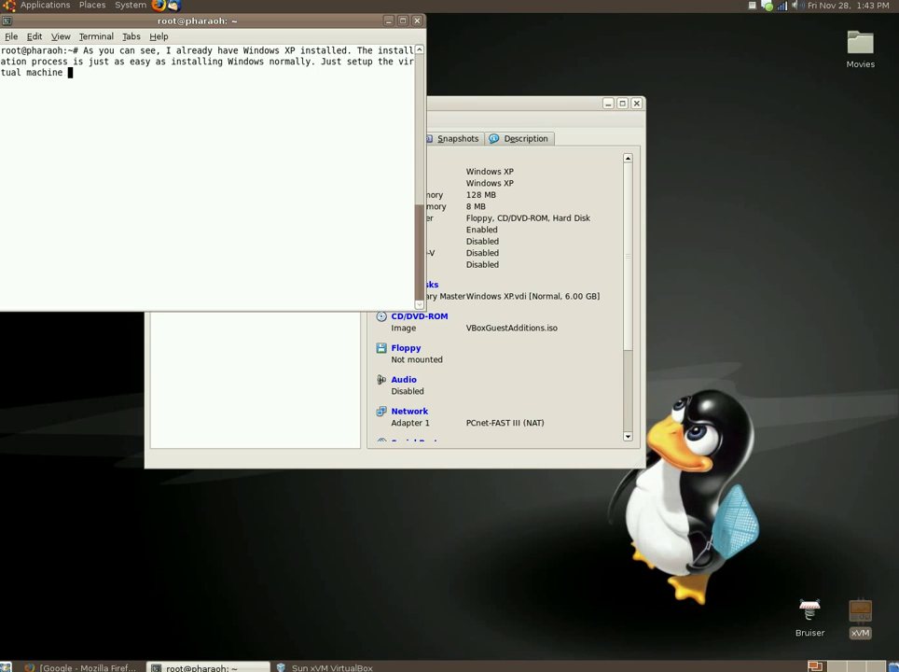
pyautogui.write('within xVM, pop in your W')
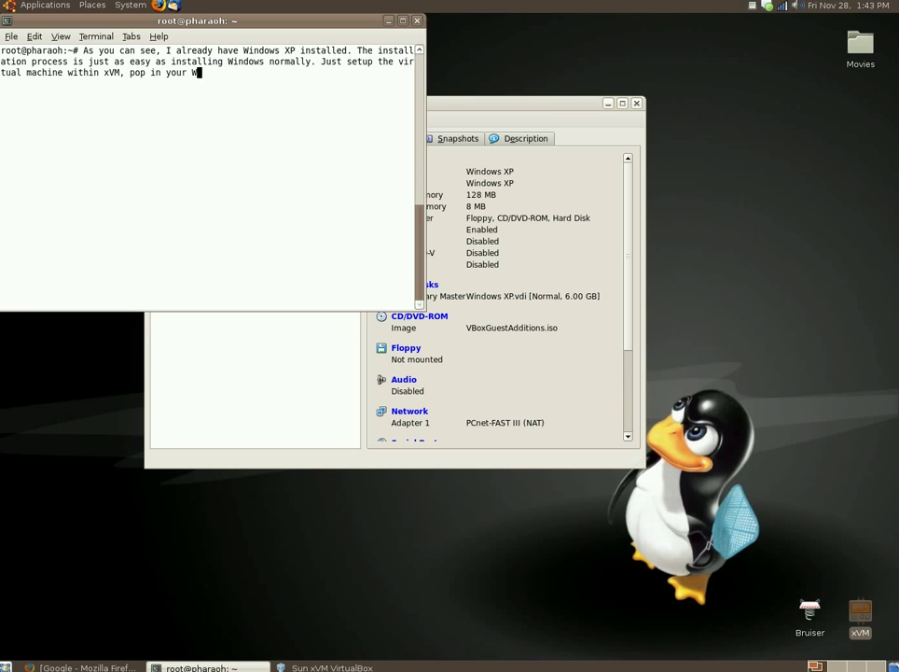
pyautogui.write('indows installation CD, and away you go')
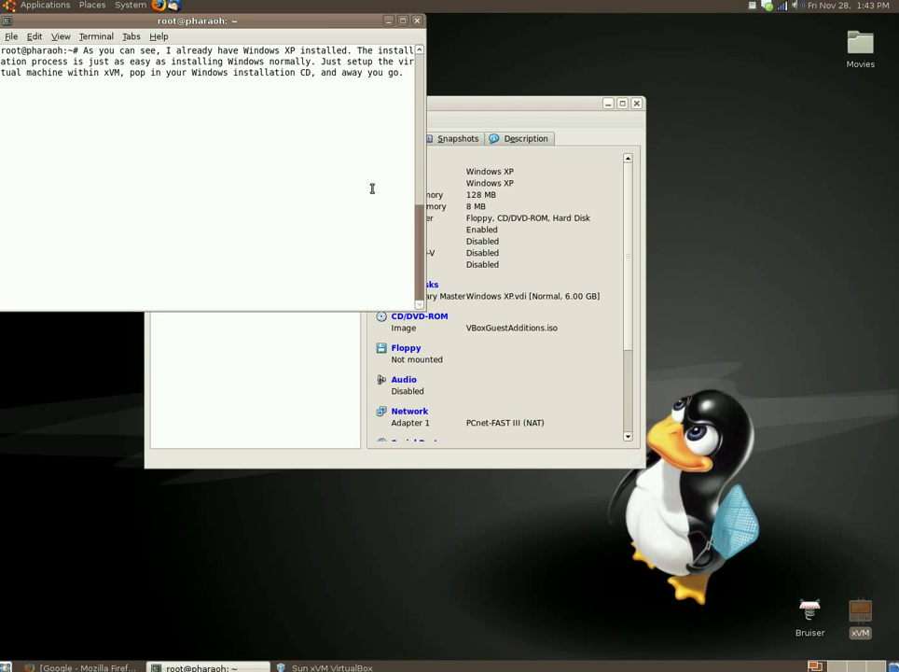
pyautogui.write('.')
# Step: Abandon the written note and empty the terminal screen with the clear command
pyautogui.hotkey('ctrl', 'c')
pyautogui.write('haha')
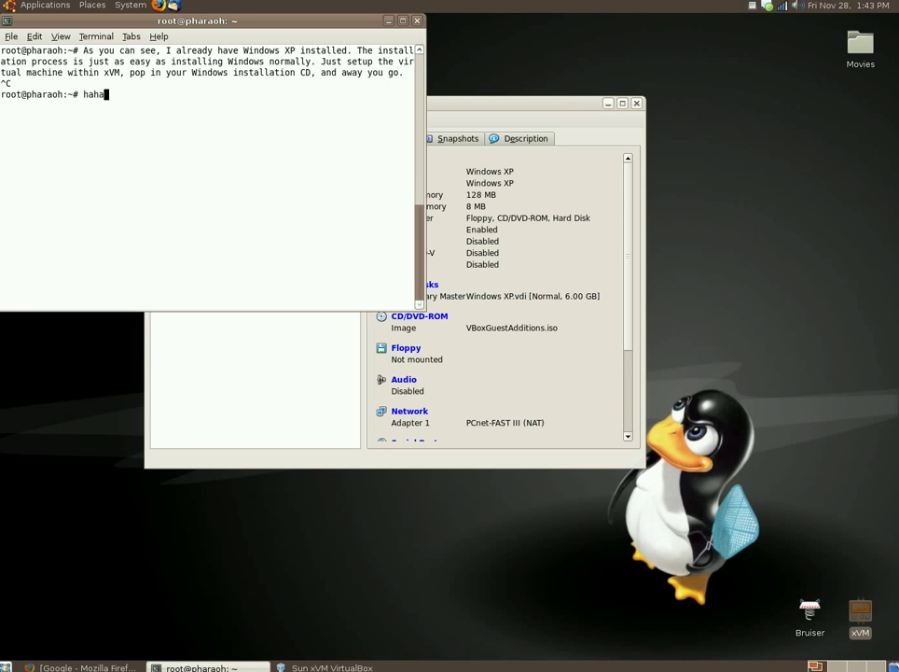
pyautogui.press('BackSpace')
pyautogui.press('BackSpace')
pyautogui.press('BackSpace')
pyautogui.press('BackSpace')
pyautogui.write('clear')
pyautogui.press('Return')
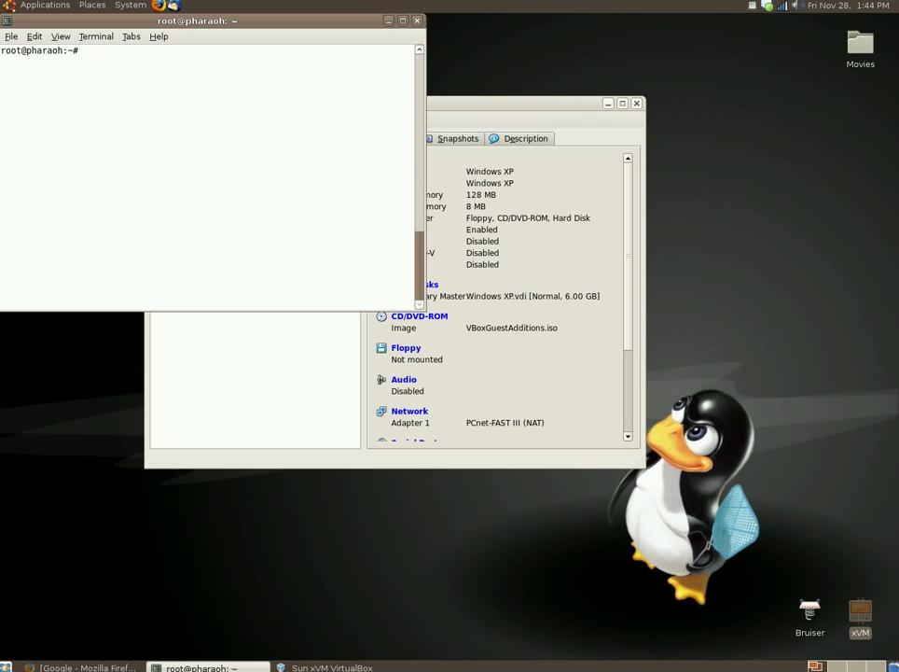
# Step: Minimise the terminal and start the Windows XP virtual machine
pyautogui.click(389, 20)
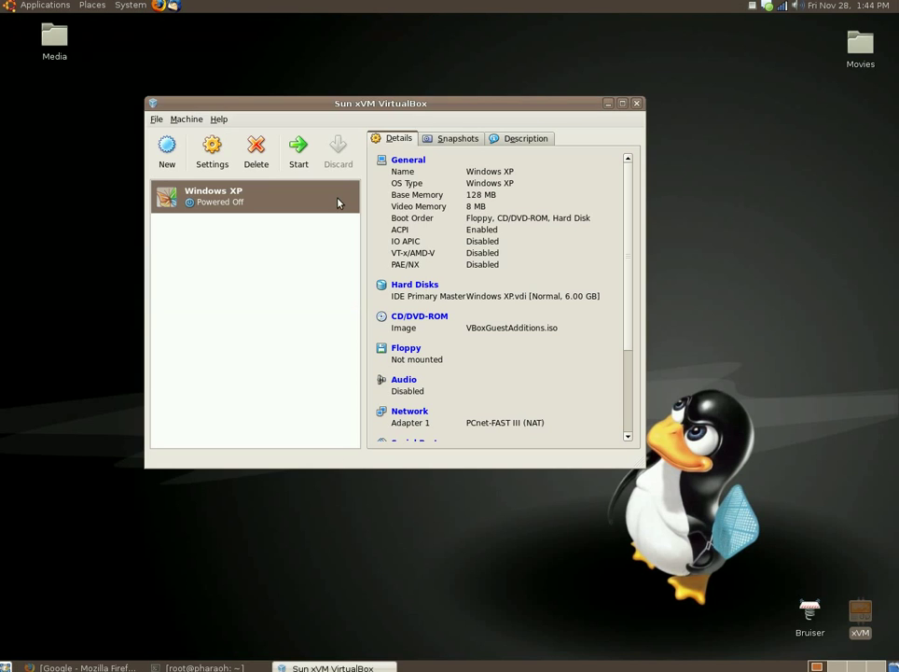
pyautogui.click(299, 149)
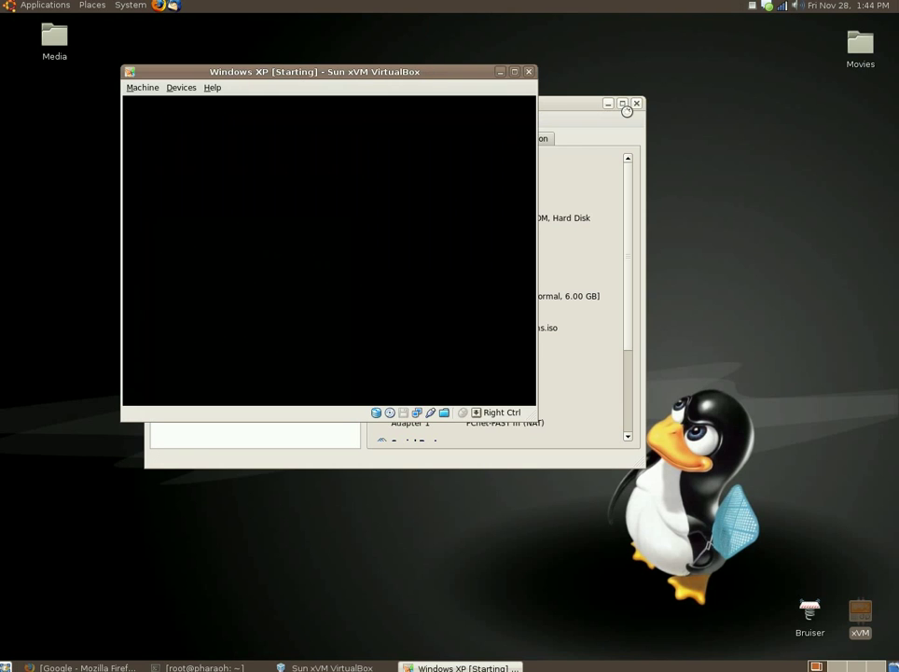
# Step: Begin creating a virtual machine named Windows with OS type Windows Vista, and adjust its base memory size
pyautogui.click(592, 107)
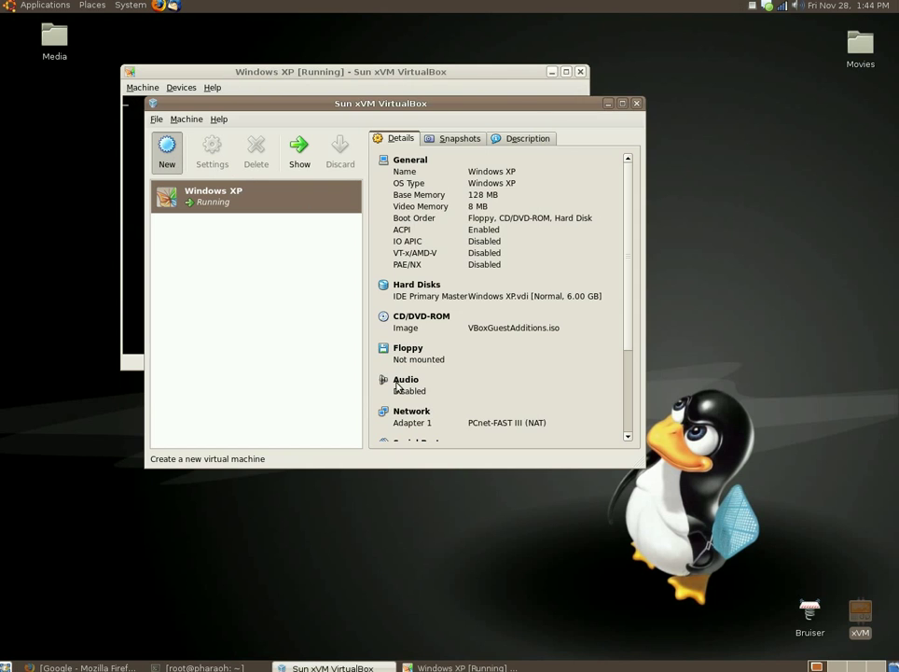
pyautogui.hotkey('ctrl', 'n')
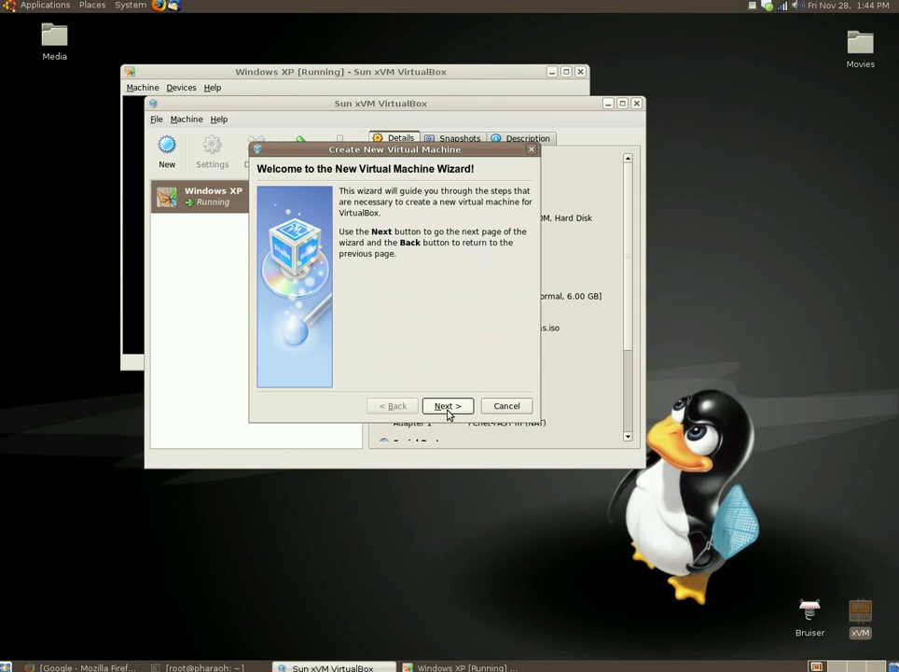
pyautogui.click(448, 408)
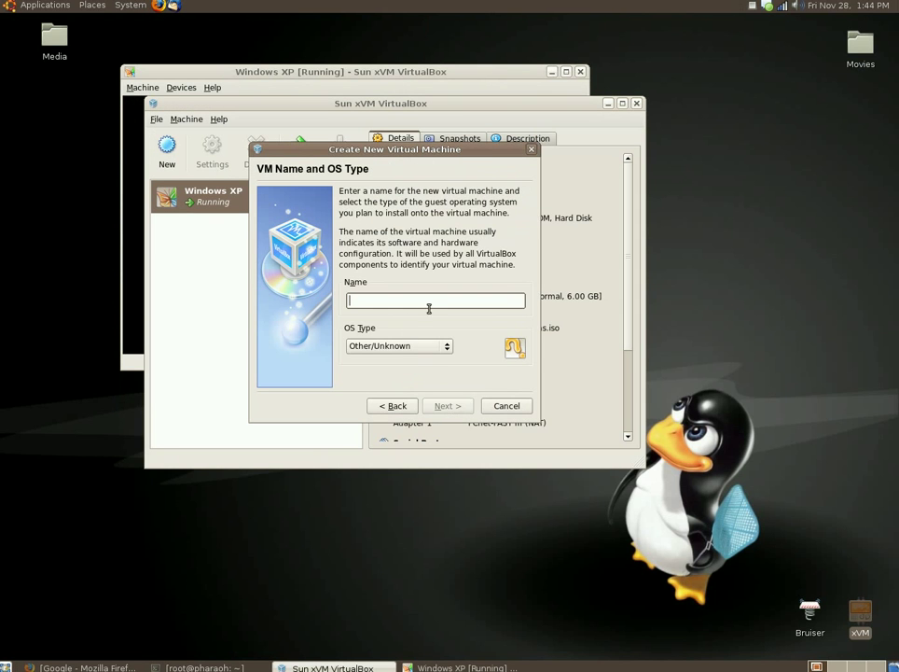
pyautogui.click(432, 351)
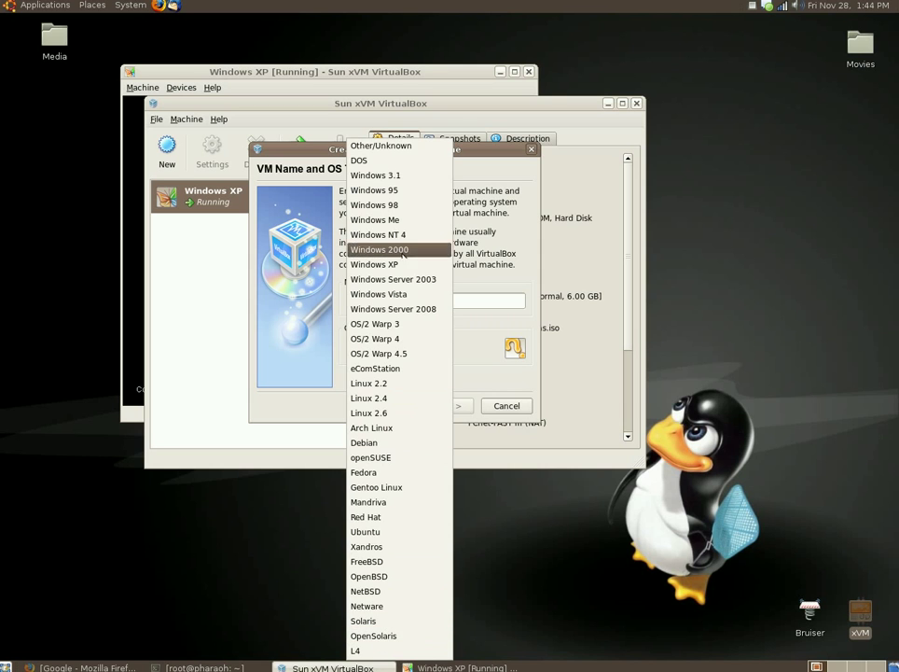
pyautogui.click(401, 294)
pyautogui.click(398, 300)
pyautogui.write('Windows')
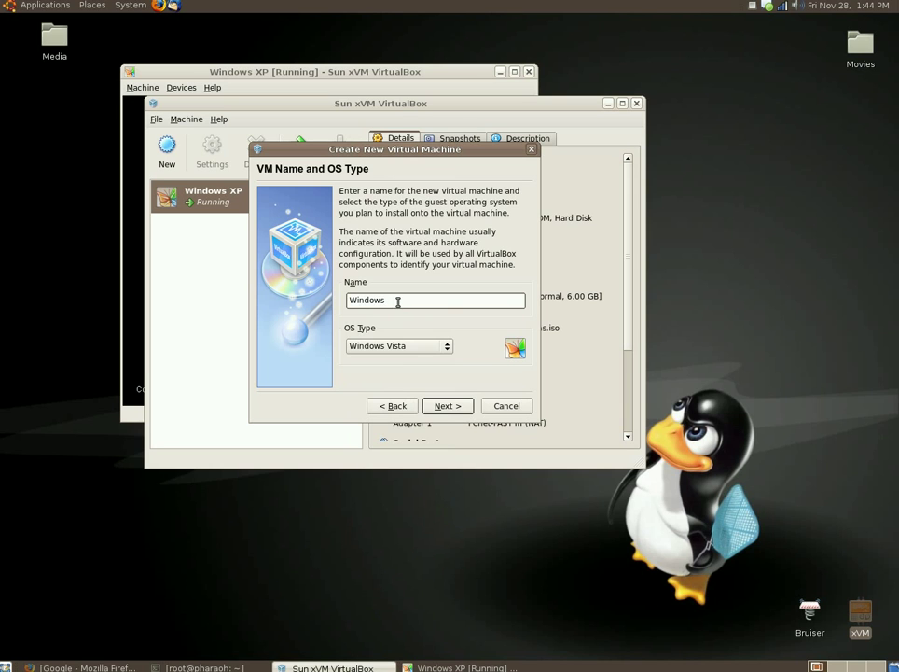
pyautogui.click(449, 405)
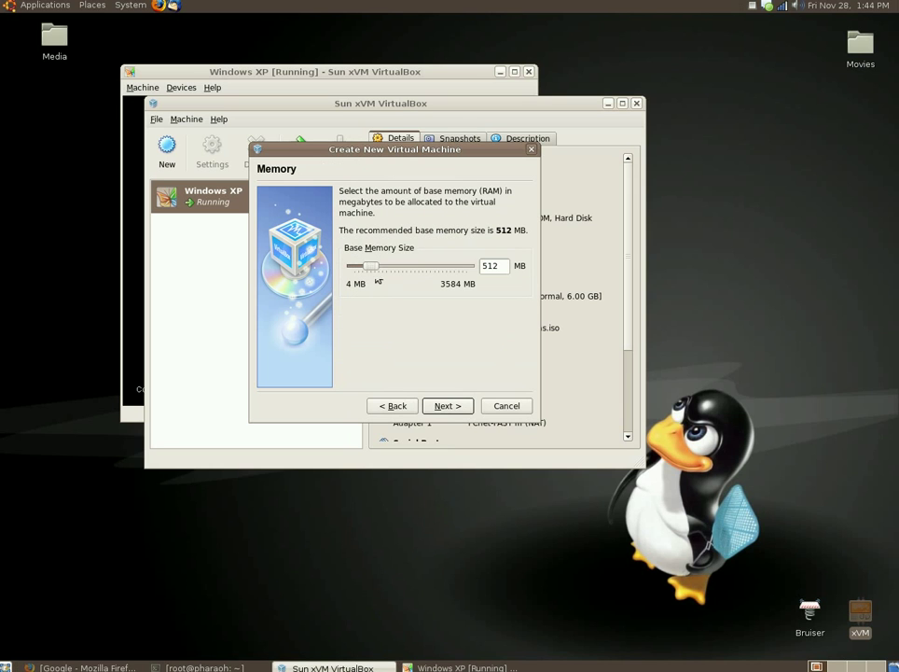
pyautogui.moveTo(372, 269)
pyautogui.mouseDown()
pyautogui.moveTo(360, 271)
pyautogui.moveTo(378, 270)
pyautogui.mouseUp()
pyautogui.click(462, 406)
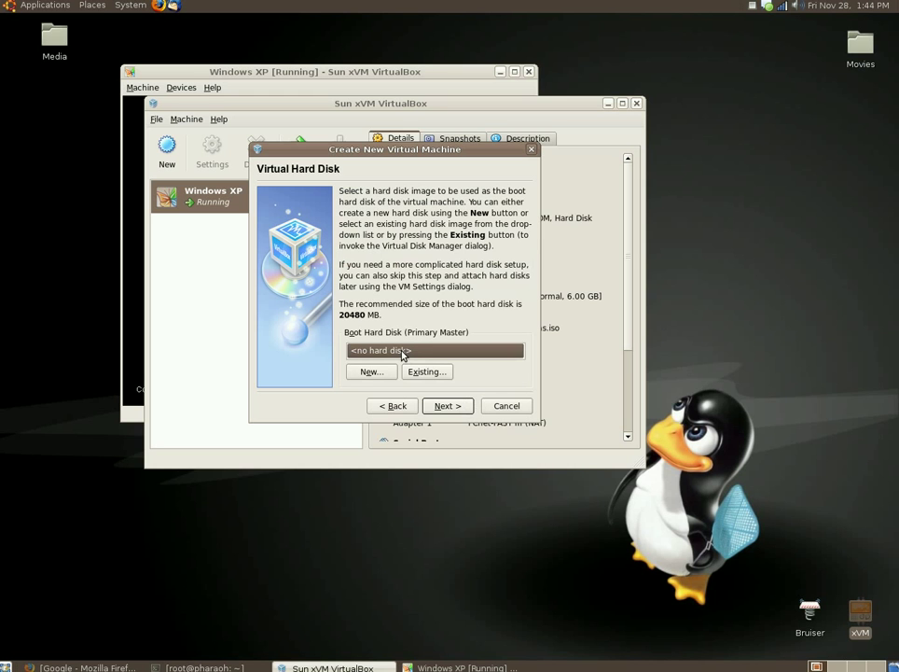
# Step: Set up a fixed-size 383 MB virtual hard disk for the new machine, then cancel both the disk and machine creation
pyautogui.click(371, 372)
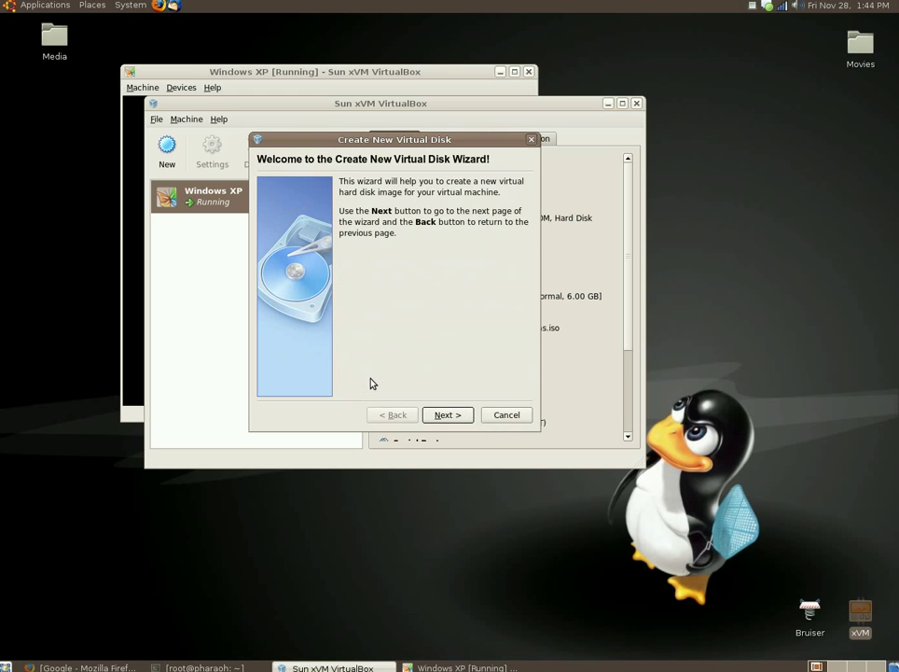
pyautogui.click(442, 416)
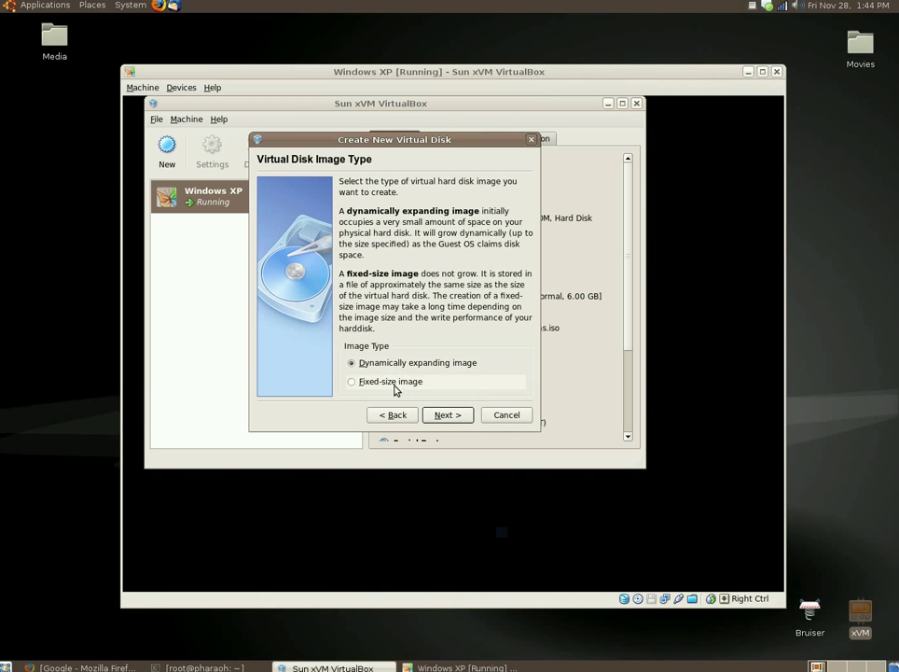
pyautogui.click(352, 382)
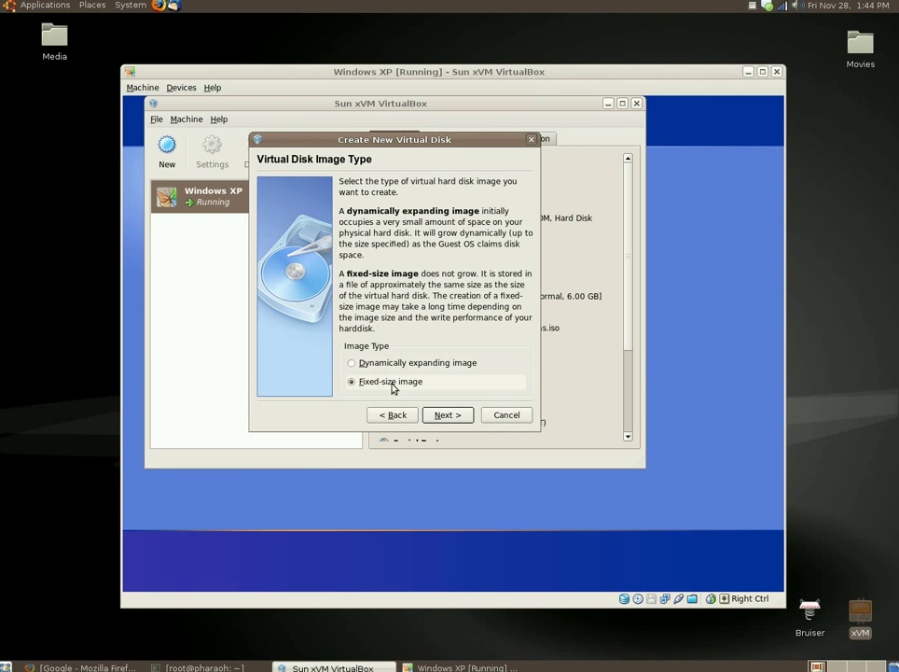
pyautogui.click(449, 414)
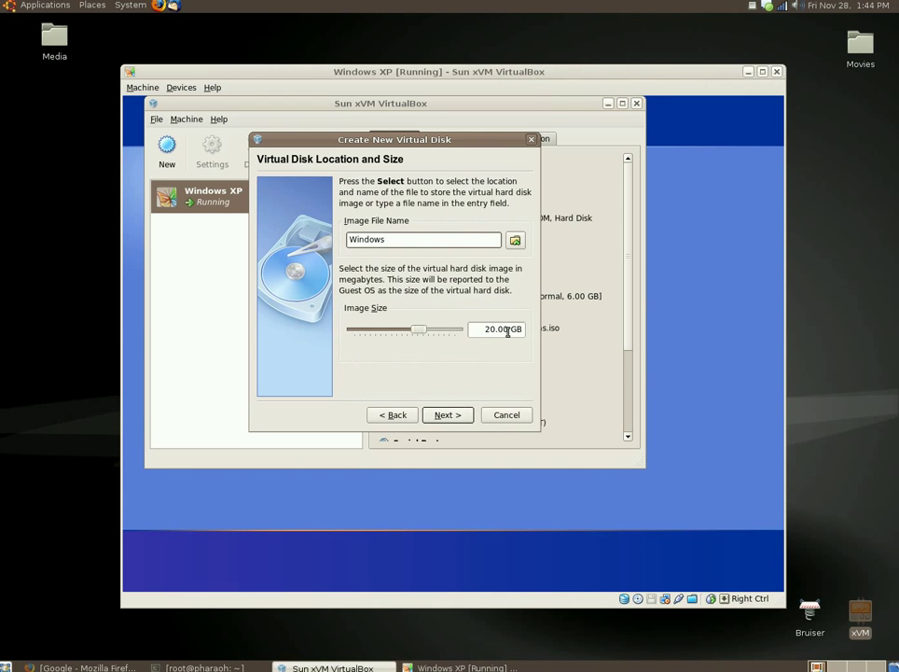
pyautogui.moveTo(419, 330); pyautogui.dragTo(392, 347)
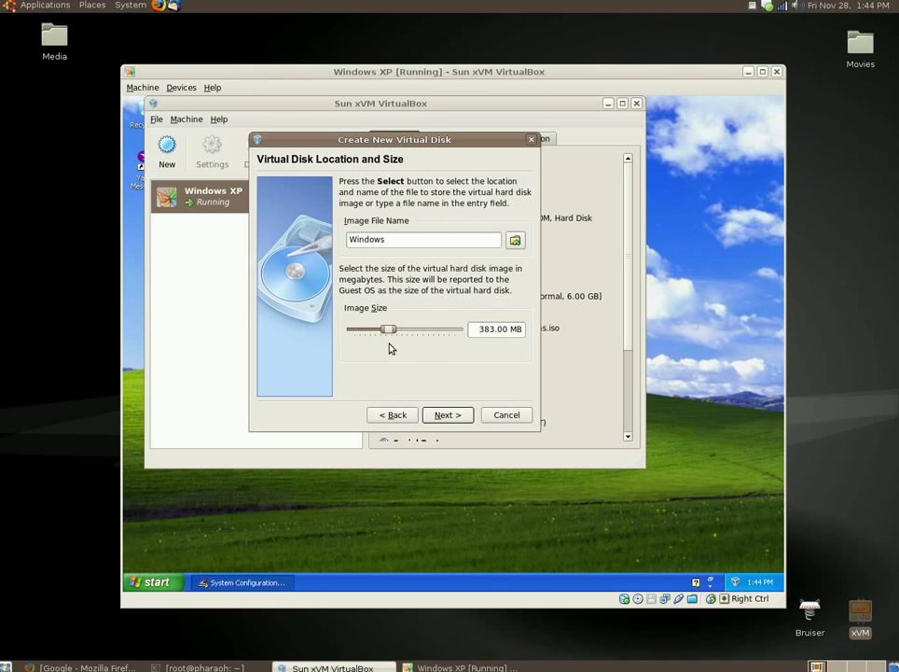
pyautogui.click(460, 417)
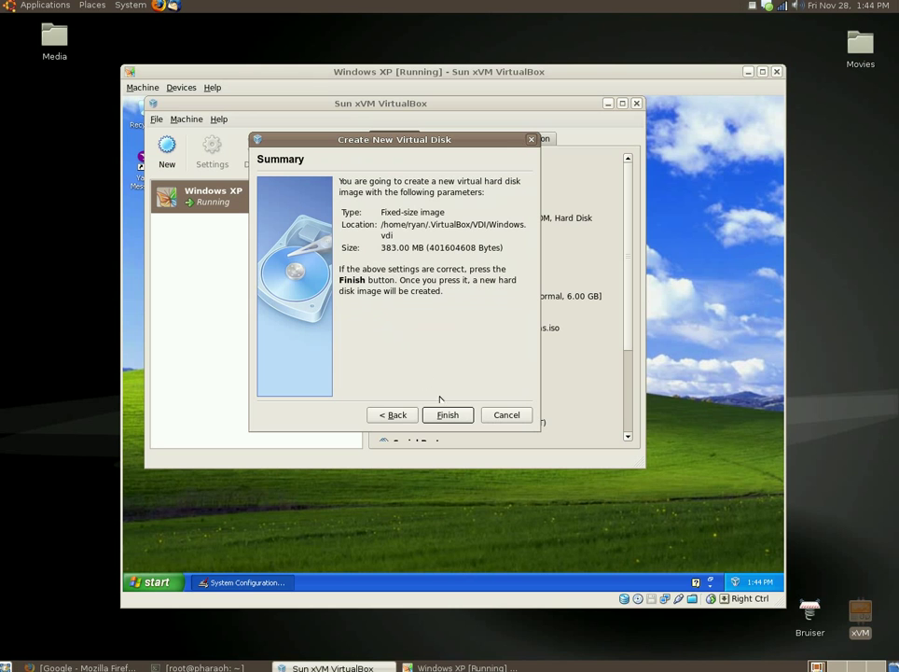
pyautogui.click(506, 414)
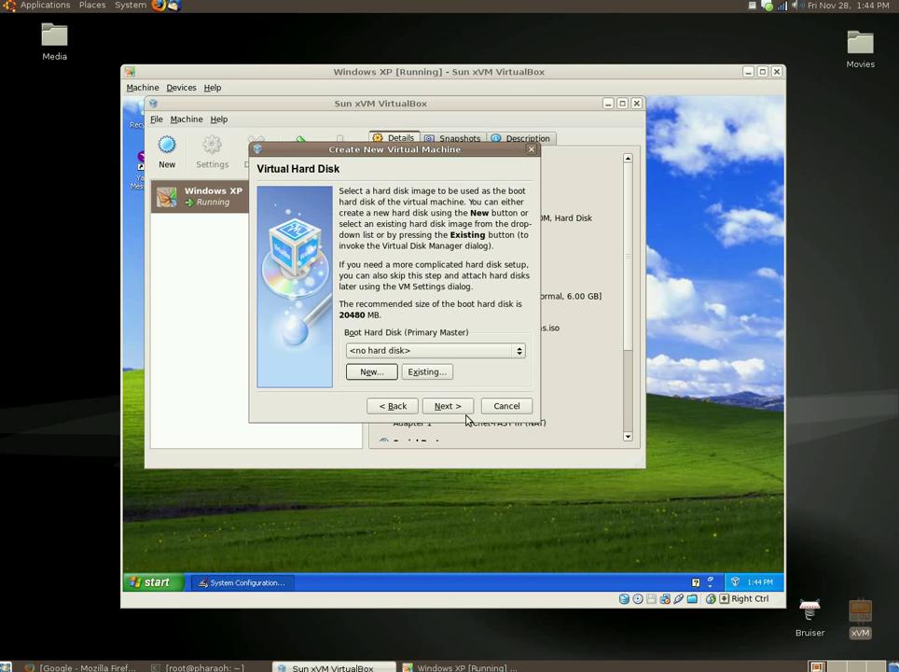
pyautogui.click(499, 409)
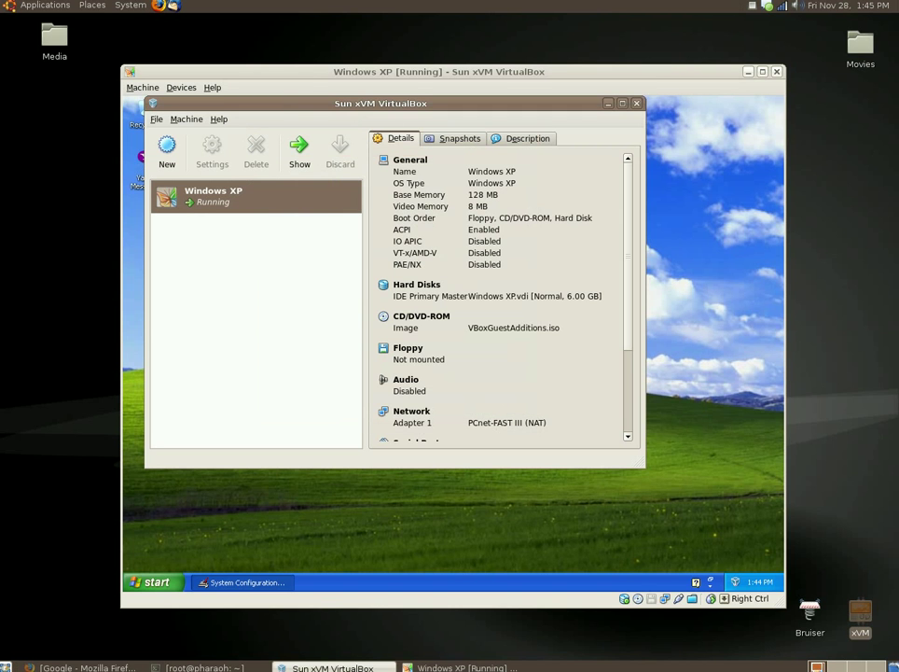
# Step: Close the VirtualBox manager window and give input focus to the running Windows XP machine
pyautogui.click(636, 103)
pyautogui.click(312, 362)
pyautogui.click(453, 382)
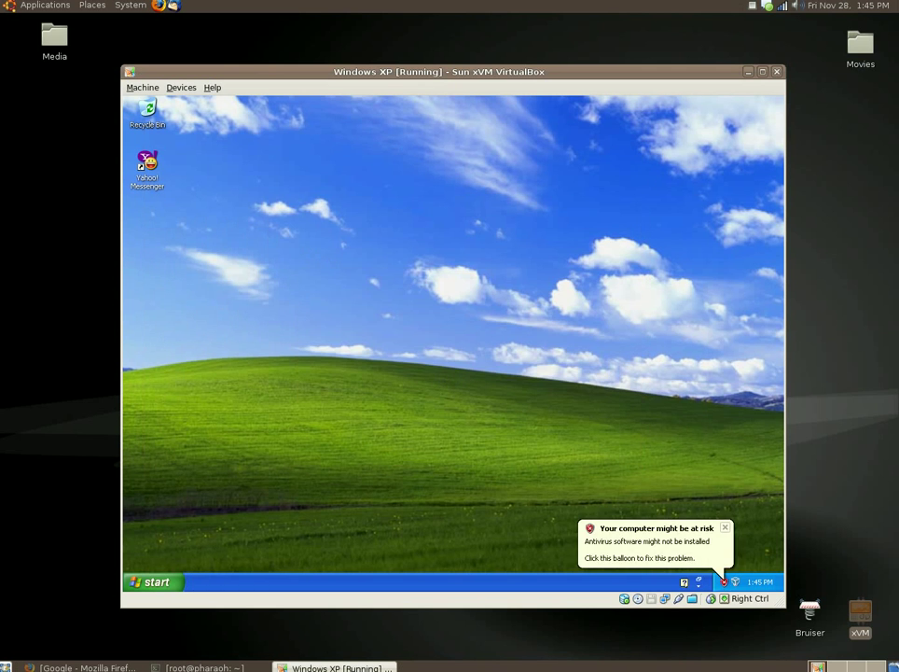
# Step: Write the terminal note "Fully functional copy of Windows XP Home SP3, running ... at the same time as GNU/Linux"
pyautogui.click(235, 667)
pyautogui.write('Fully func')
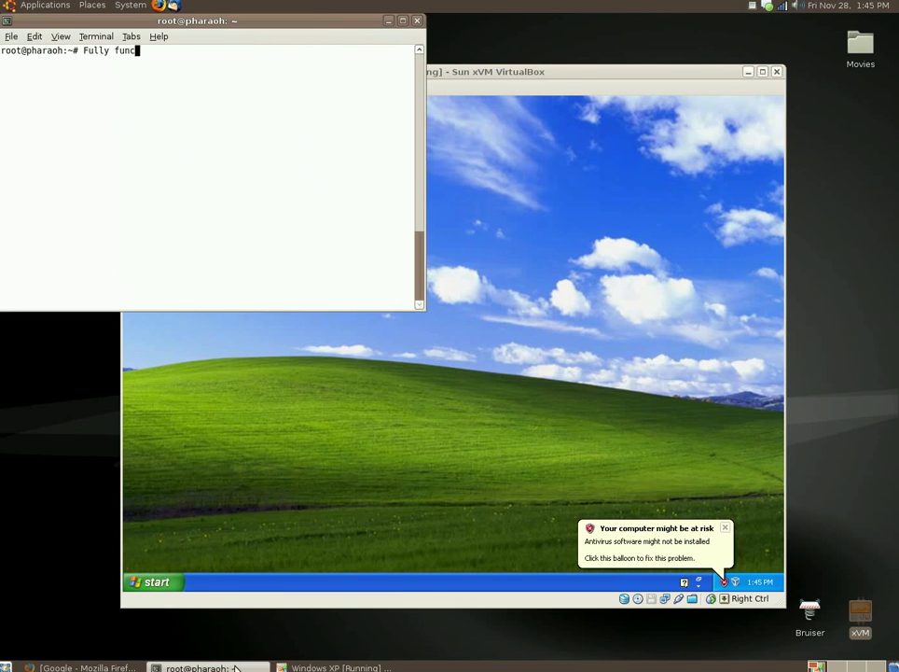
pyautogui.write('tional copy of Windows XP')
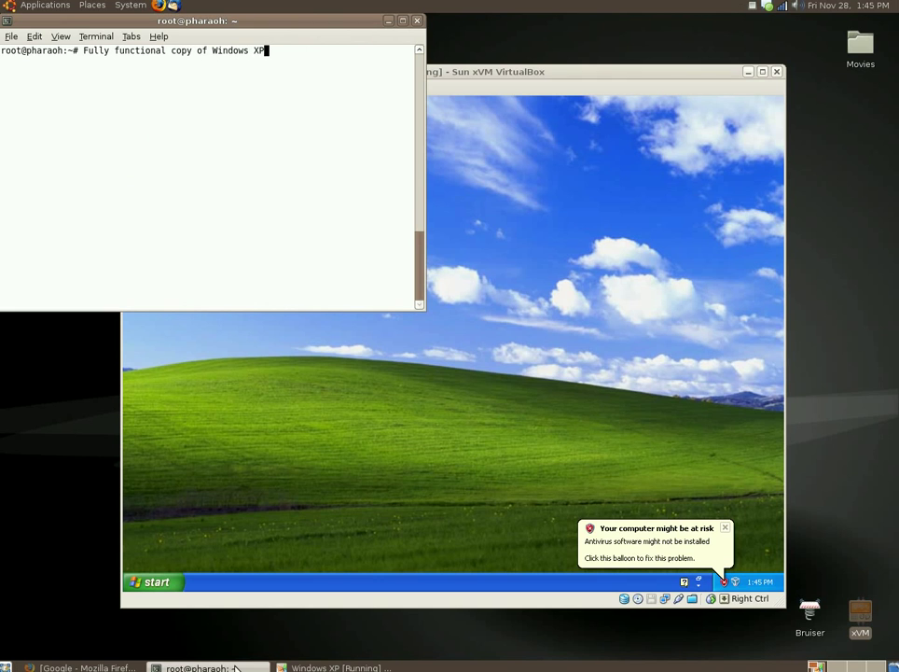
pyautogui.write(' Home SP3, running s')
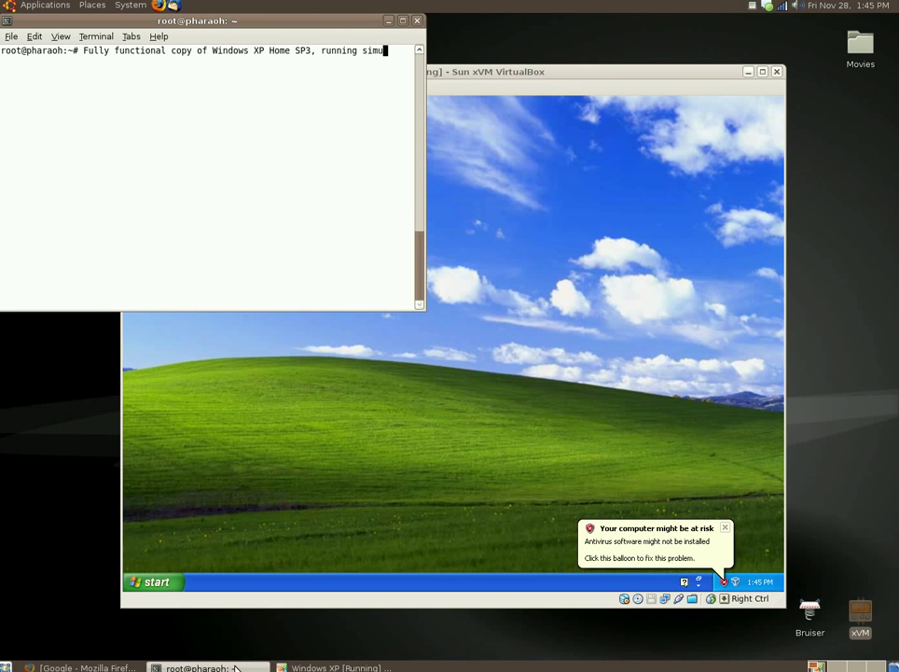
pyautogui.write('imu')
pyautogui.press('BackSpace')
pyautogui.press('BackSpace')
pyautogui.press('BackSpace')
pyautogui.press('BackSpace')
pyautogui.write('... at the same time as ')
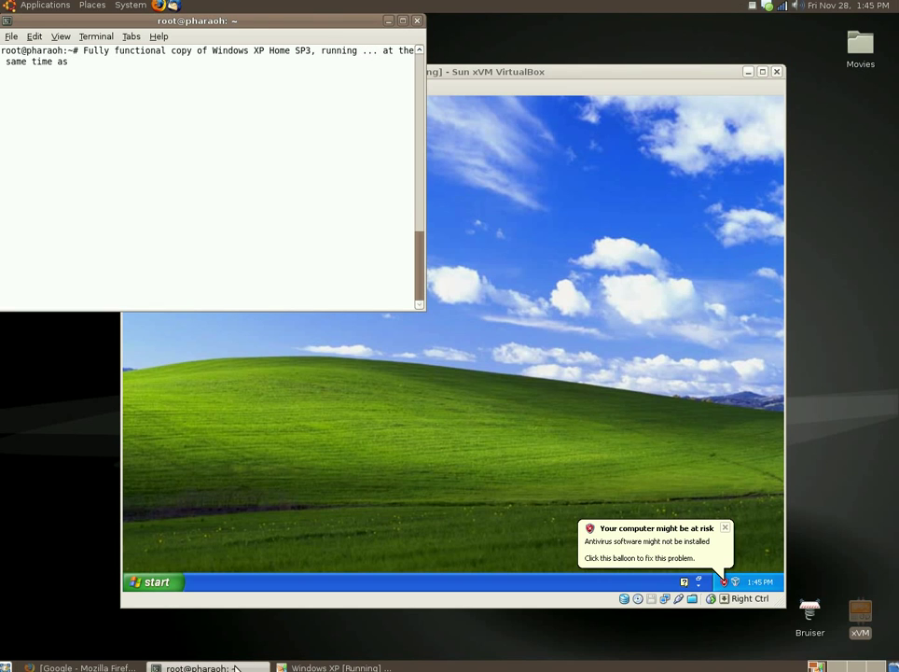
pyautogui.write('GNU/Linux')
# Step: Erase the whole Windows XP note from the terminal prompt
pyautogui.press('BackSpace')
pyautogui.press('BackSpace')
pyautogui.press('BackSpace')
pyautogui.press('BackSpace')
pyautogui.press('BackSpace')
pyautogui.press('BackSpace')
pyautogui.press('BackSpace')
pyautogui.press('BackSpace')
pyautogui.press('BackSpace')
pyautogui.press('BackSpace')
pyautogui.press('BackSpace')
pyautogui.press('BackSpace')
pyautogui.press('BackSpace')
pyautogui.press('BackSpace')
pyautogui.press('BackSpace')
pyautogui.press('BackSpace')
pyautogui.press('BackSpace')
pyautogui.press('BackSpace')
pyautogui.press('BackSpace')
pyautogui.press('BackSpace')
pyautogui.press('BackSpace')
pyautogui.press('BackSpace')
pyautogui.press('BackSpace')
pyautogui.press('BackSpace')
pyautogui.press('BackSpace')
pyautogui.press('BackSpace')
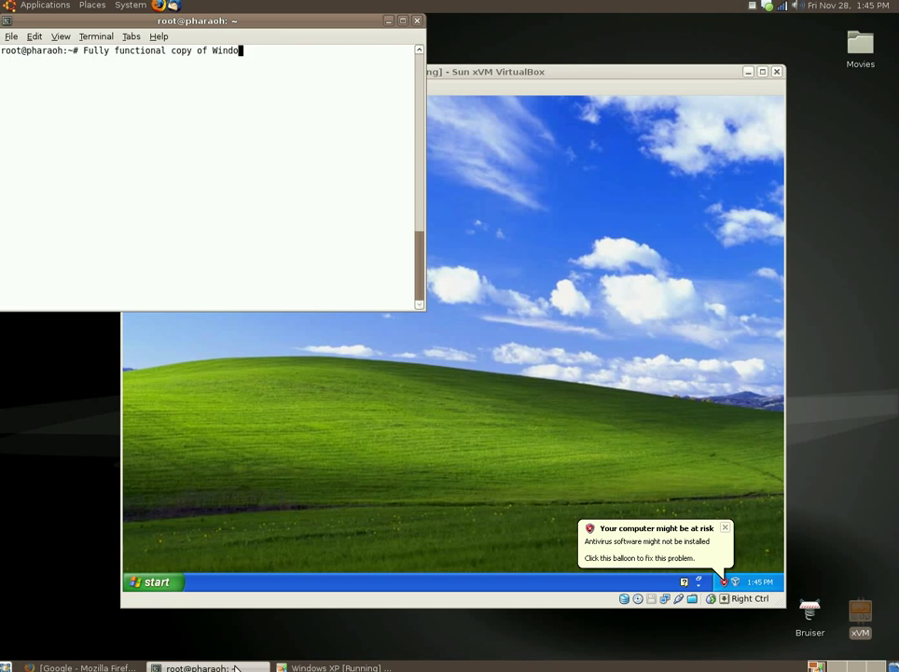
pyautogui.press('BackSpace')
pyautogui.press('BackSpace')
pyautogui.press('BackSpace')
pyautogui.press('BackSpace')
pyautogui.press('BackSpace')
pyautogui.press('BackSpace')
pyautogui.press('BackSpace')
pyautogui.press('BackSpace')
pyautogui.press('BackSpace')
pyautogui.press('BackSpace')
pyautogui.press('BackSpace')
pyautogui.press('BackSpace')
pyautogui.press('BackSpace')
pyautogui.press('BackSpace')
pyautogui.press('BackSpace')
pyautogui.press('BackSpace')
pyautogui.press('BackSpace')
# Step: Return to the Windows XP virtual machine and launch Internet Explorer in it
pyautogui.click(545, 595)
pyautogui.click(156, 584)
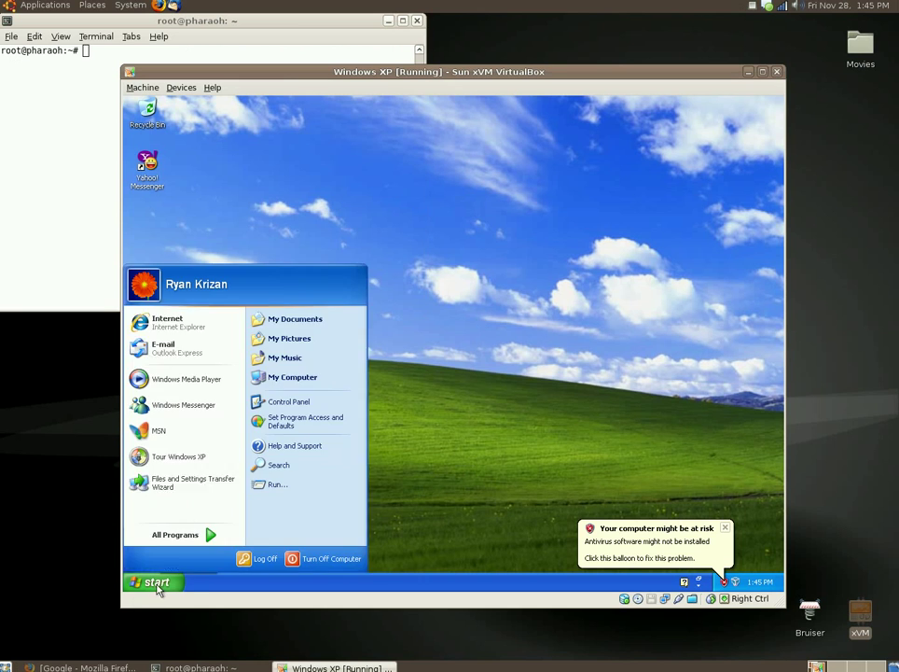
pyautogui.click(183, 333)
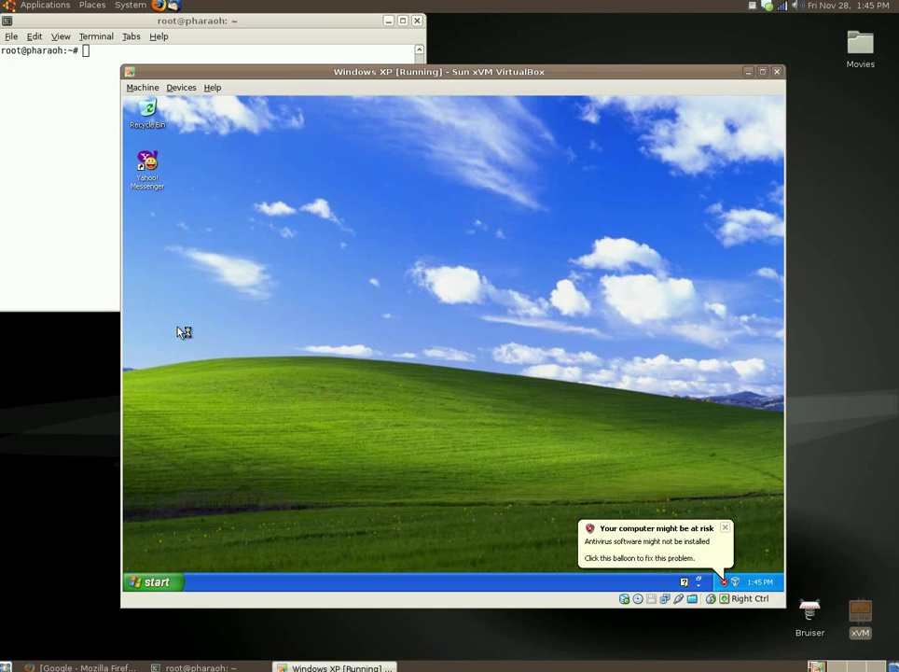
# Step: Write the terminal note "Networking is bridged between the host, being Ubuntu GNU/Linux, and the Windows Virtual Machine, so full functionality is there."
pyautogui.click(87, 234)
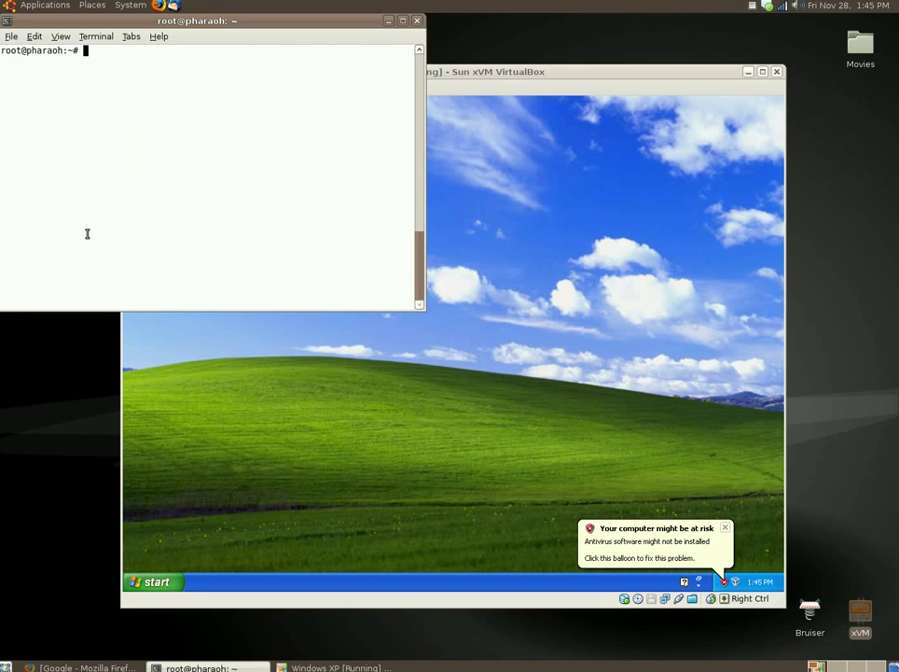
pyautogui.write('Networking is bridged betee')
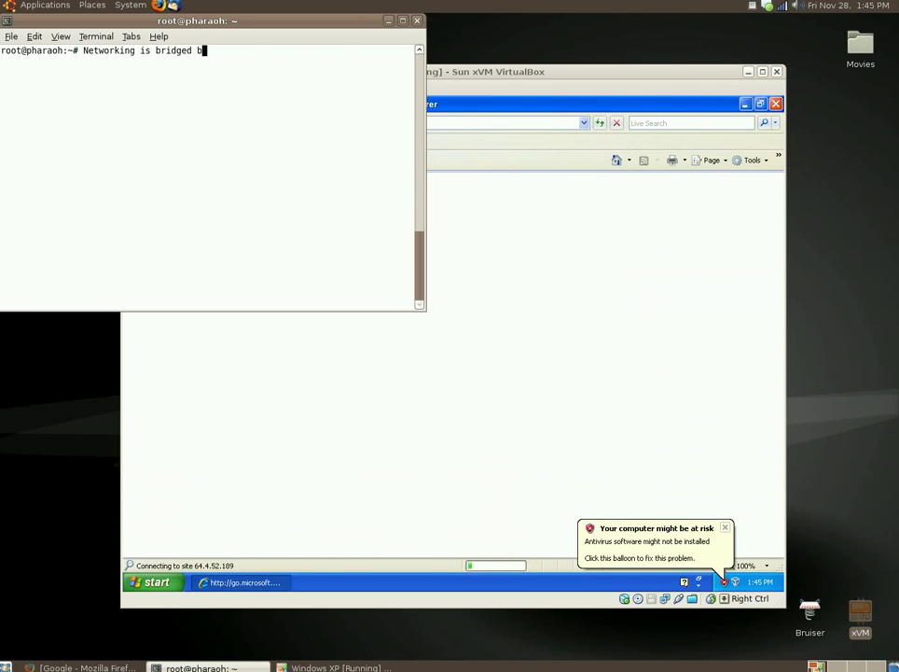
pyautogui.press('BackSpace')
pyautogui.press('BackSpace')
pyautogui.write('ween the H')
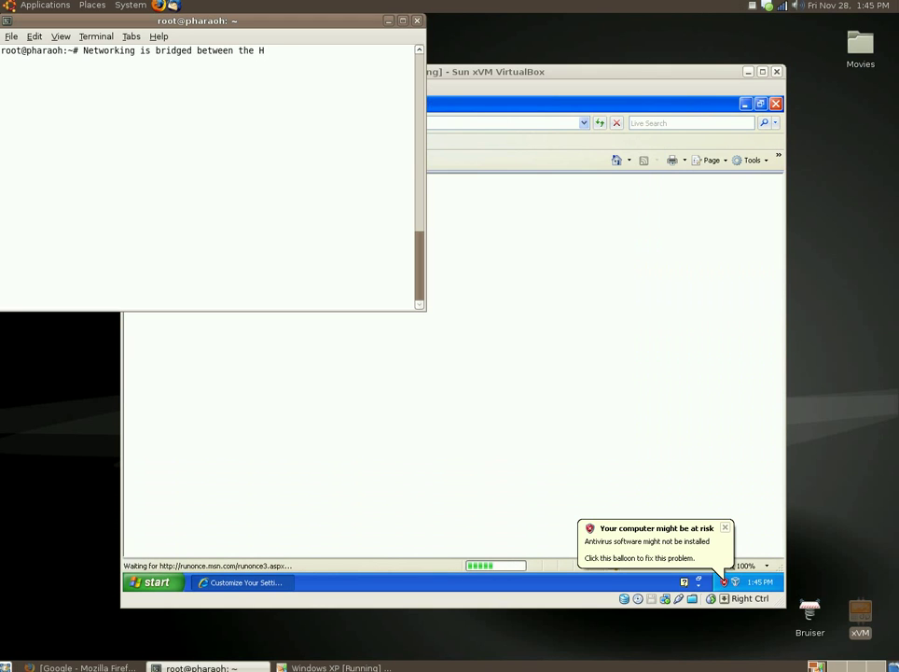
pyautogui.press('BackSpace')
pyautogui.write('host, being Ubuntu GNU/')
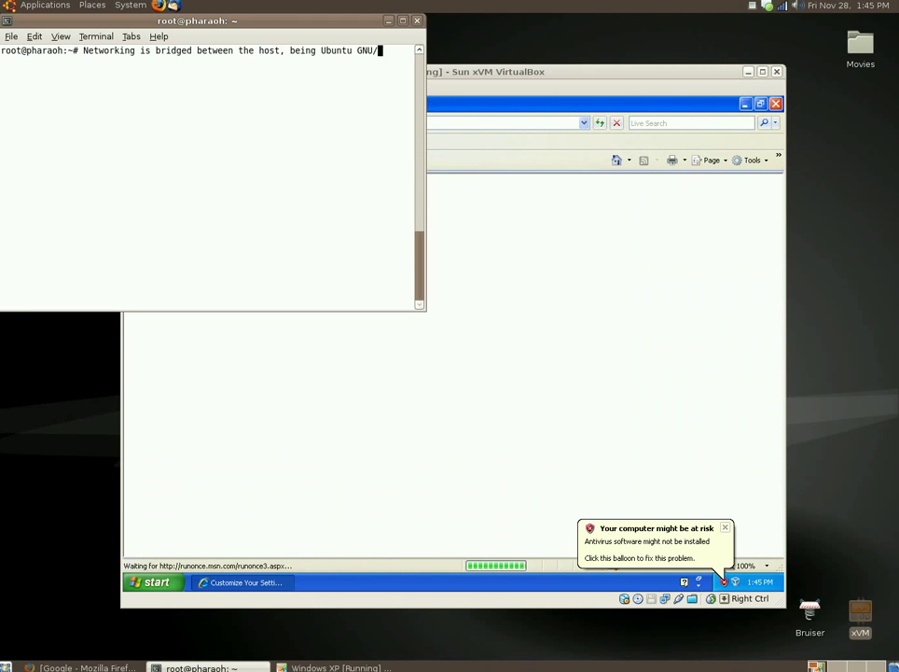
pyautogui.write('Linux, and the Window')
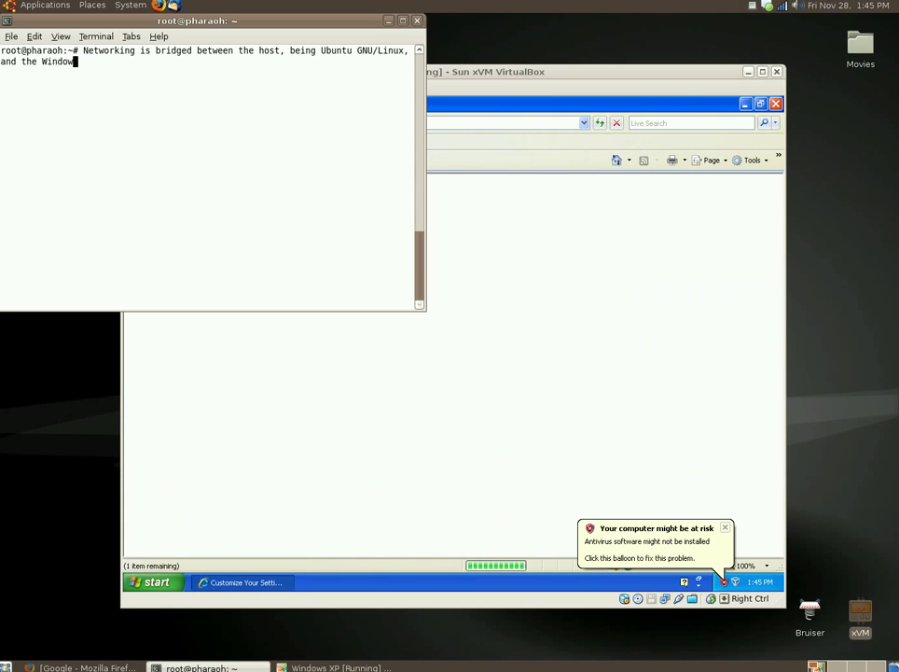
pyautogui.write('s Virtual Machine,')
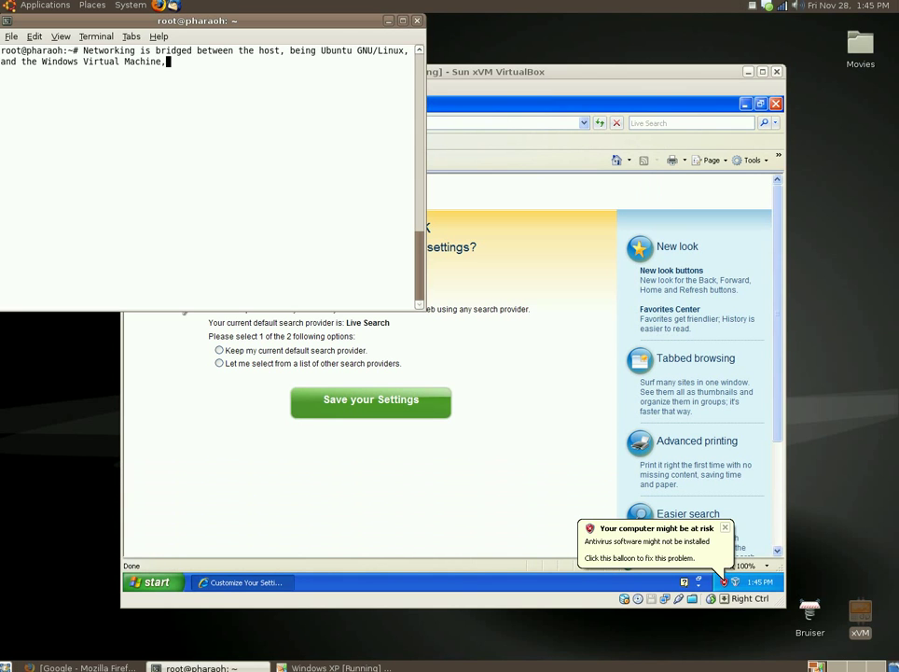
pyautogui.write(' so full functionalit')
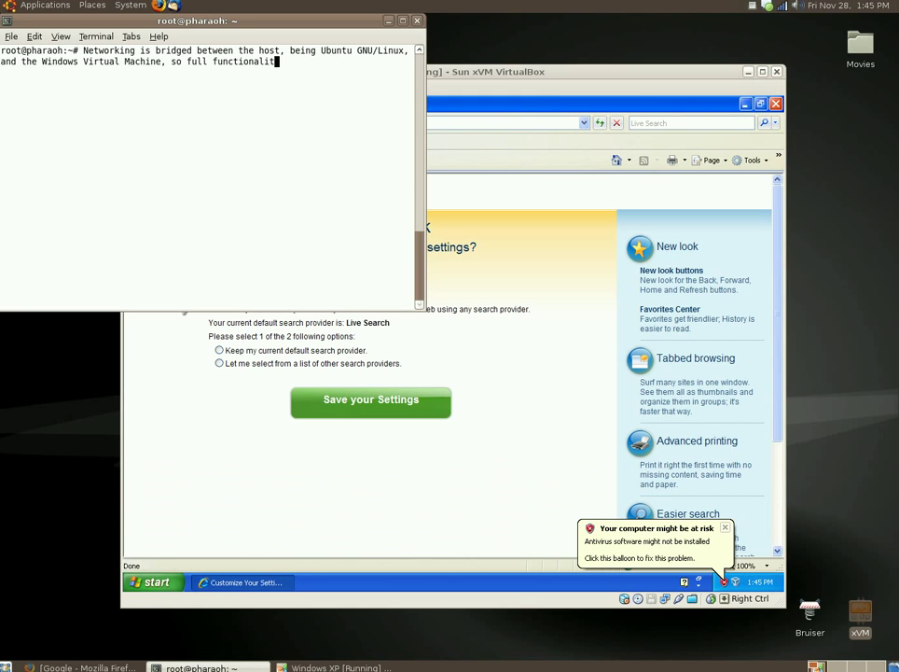
pyautogui.write('y is there.')
# Step: Erase the whole networking note from the terminal prompt
pyautogui.press('BackSpace')
pyautogui.press('BackSpace')
pyautogui.press('BackSpace')
pyautogui.press('BackSpace')
pyautogui.press('BackSpace')
pyautogui.press('BackSpace')
pyautogui.press('BackSpace')
pyautogui.press('BackSpace')
pyautogui.press('BackSpace')
pyautogui.press('BackSpace')
pyautogui.press('BackSpace')
pyautogui.press('BackSpace')
pyautogui.press('BackSpace')
pyautogui.press('BackSpace')
pyautogui.press('BackSpace')
pyautogui.press('BackSpace')
pyautogui.press('BackSpace')
pyautogui.press('BackSpace')
pyautogui.press('BackSpace')
pyautogui.press('BackSpace')
pyautogui.press('BackSpace')
pyautogui.press('BackSpace')
pyautogui.press('BackSpace')
pyautogui.press('BackSpace')
pyautogui.press('BackSpace')
pyautogui.press('BackSpace')
pyautogui.press('BackSpace')
pyautogui.press('BackSpace')
pyautogui.press('BackSpace')
pyautogui.press('BackSpace')
pyautogui.press('BackSpace')
pyautogui.press('BackSpace')
pyautogui.press('BackSpace')
pyautogui.press('BackSpace')
pyautogui.press('BackSpace')
pyautogui.press('BackSpace')
pyautogui.press('BackSpace')
pyautogui.press('BackSpace')
pyautogui.press('BackSpace')
pyautogui.press('BackSpace')
pyautogui.press('BackSpace')
pyautogui.press('BackSpace')
pyautogui.press('BackSpace')
pyautogui.press('BackSpace')
pyautogui.press('BackSpace')
pyautogui.press('BackSpace')
pyautogui.press('BackSpace')
# Step: Save the Internet Explorer 7 setup in the virtual machine, keeping the current default search provider
pyautogui.click(457, 71)
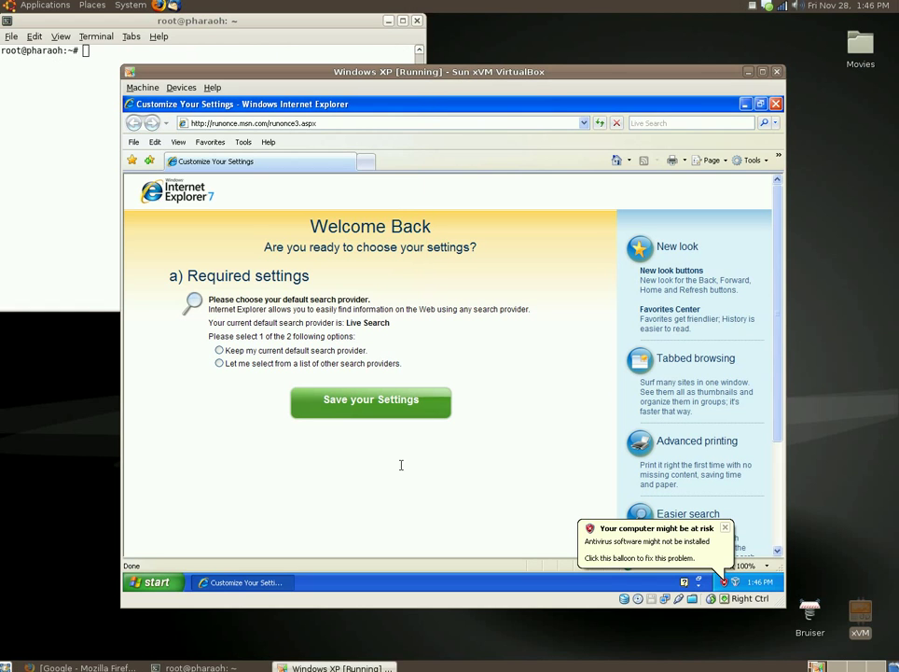
pyautogui.click(373, 401)
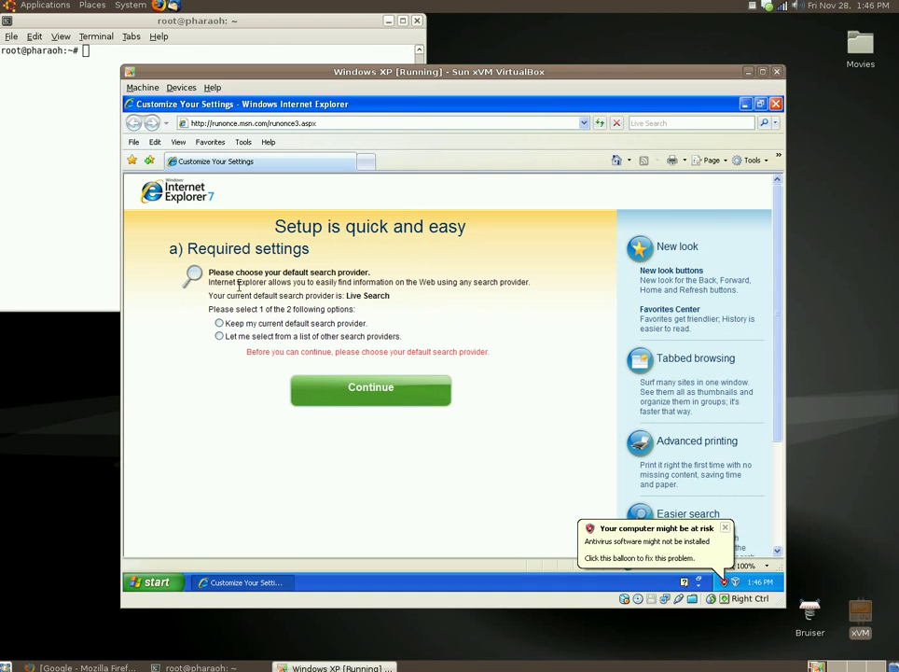
pyautogui.click(220, 323)
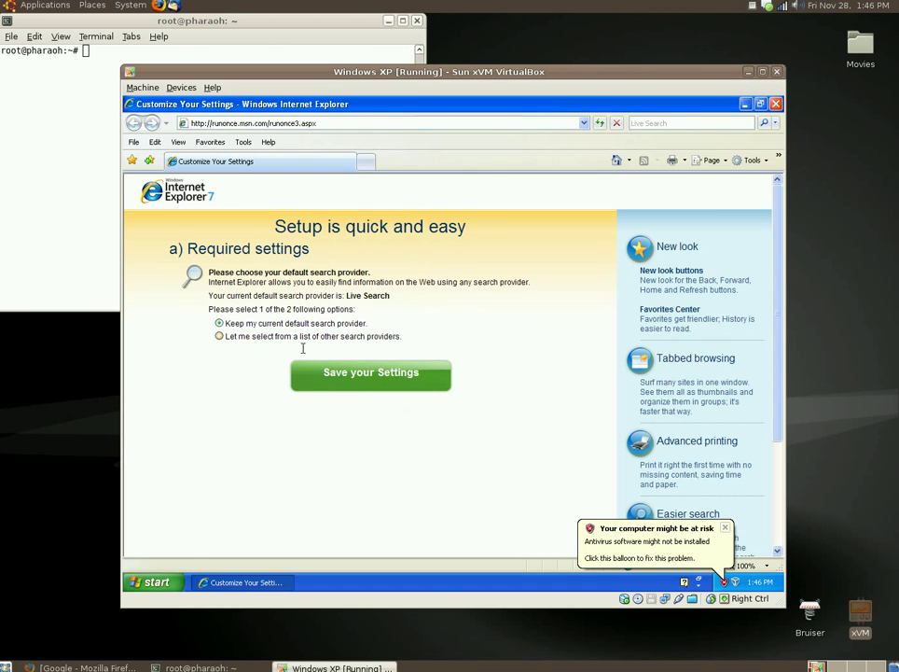
pyautogui.click(358, 382)
pyautogui.click(316, 124)
pyautogui.click(313, 123)
pyautogui.click(307, 123)
pyautogui.click(303, 120)
pyautogui.click(303, 122)
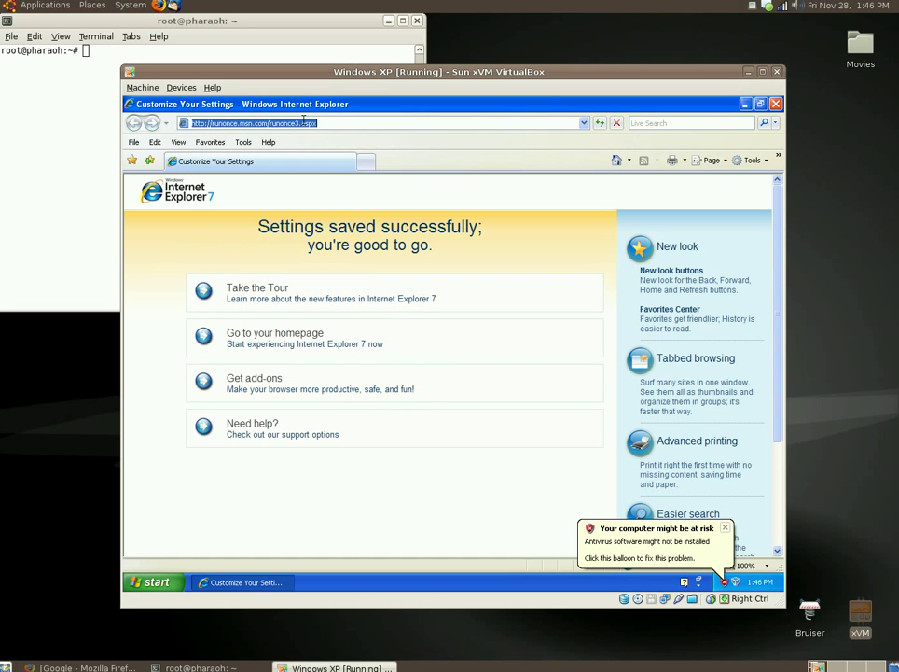
pyautogui.write('!!!! Fuck I hate Windows.')
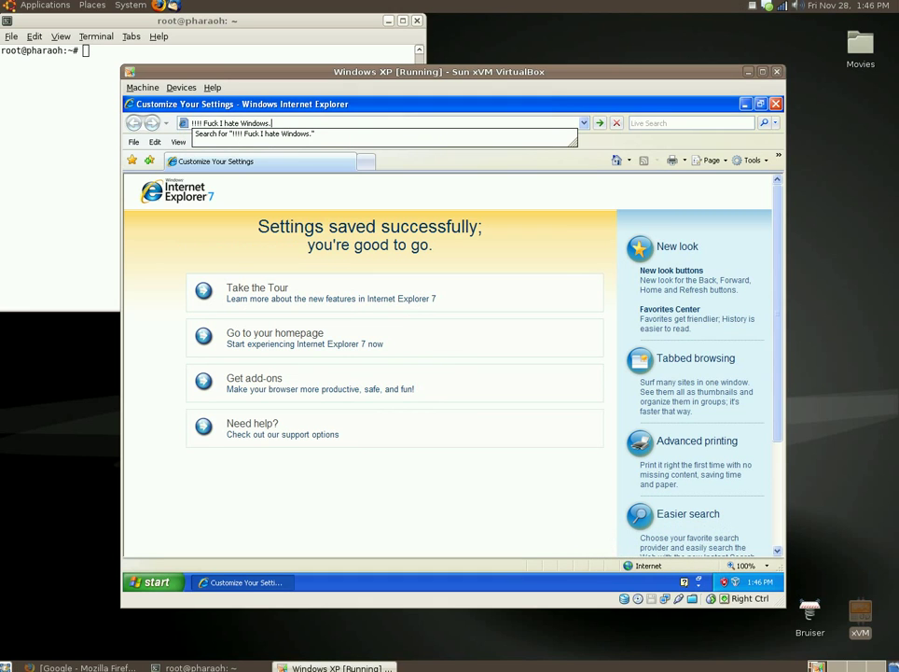
pyautogui.press('BackSpace')
pyautogui.press('BackSpace')
pyautogui.press('BackSpace')
pyautogui.press('BackSpace')
pyautogui.press('BackSpace')
pyautogui.press('BackSpace')
pyautogui.press('BackSpace')
pyautogui.press('BackSpace')
pyautogui.press('BackSpace')
pyautogui.press('BackSpace')
pyautogui.press('BackSpace')
pyautogui.press('BackSpace')
pyautogui.press('BackSpace')
pyautogui.press('BackSpace')
pyautogui.press('BackSpace')
pyautogui.press('BackSpace')
pyautogui.press('BackSpace')
pyautogui.press('BackSpace')
pyautogui.press('BackSpace')
pyautogui.press('BackSpace')
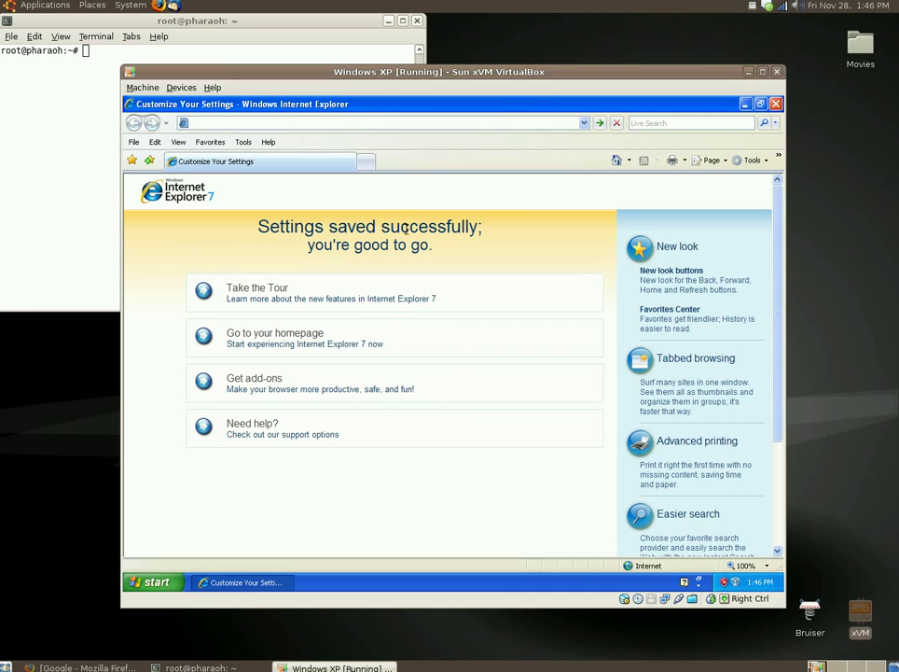
# Step: Go to the homepage from the setup page and submit "What the hell. Why another window?!" as the address in the new window
pyautogui.click(273, 333)
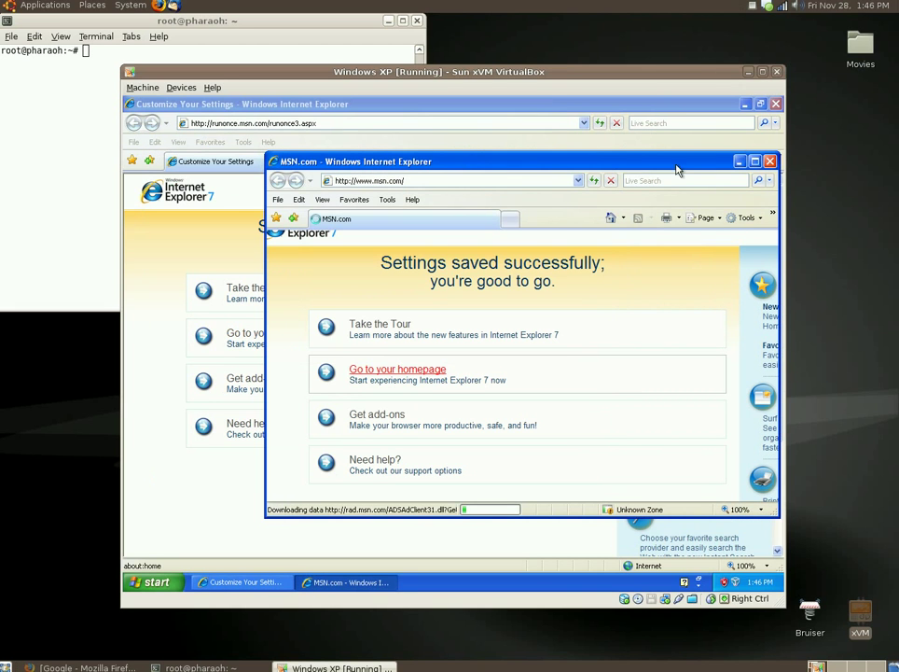
pyautogui.click(559, 181)
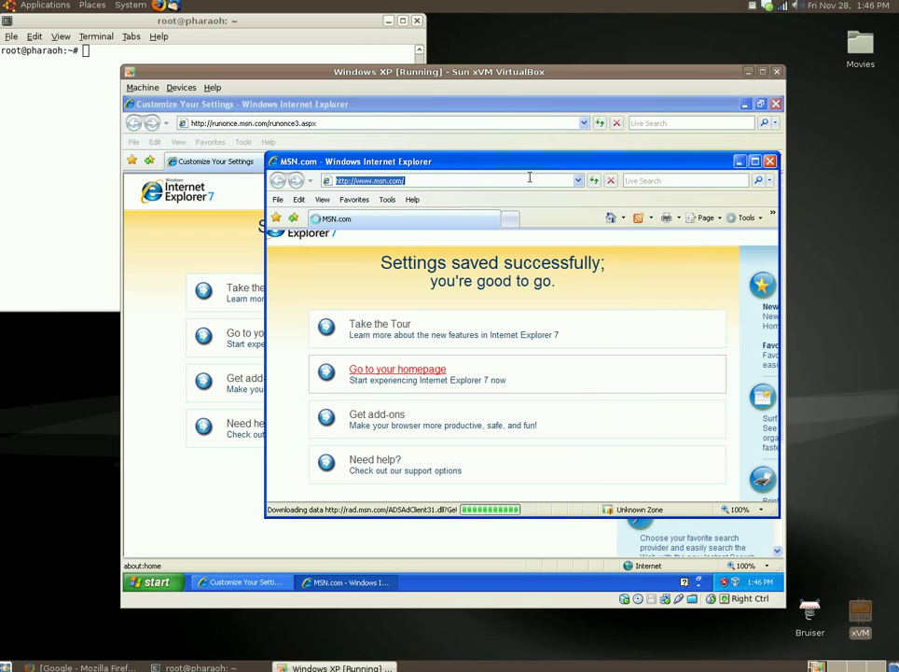
pyautogui.write('What the')
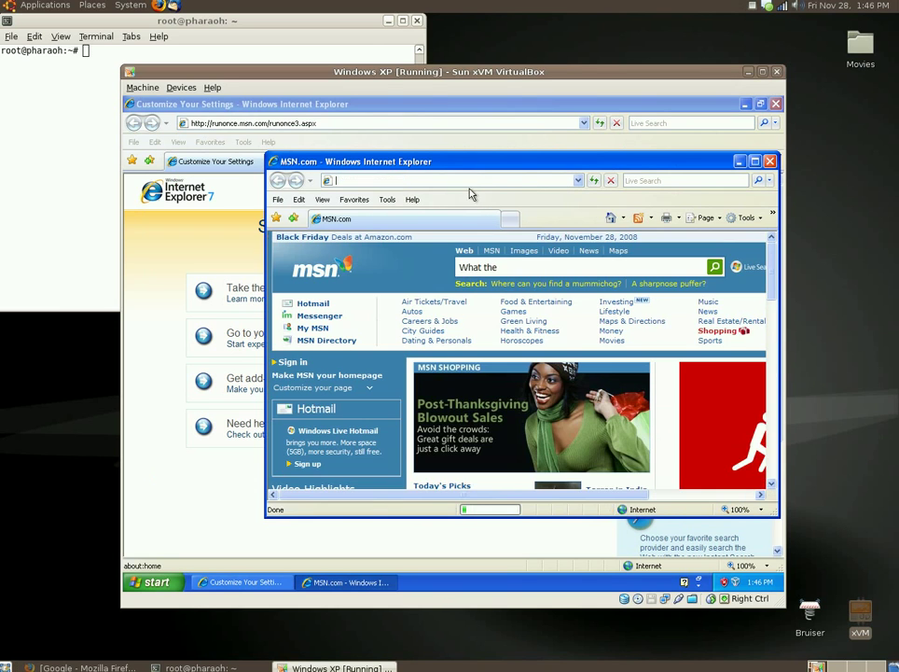
pyautogui.write('What the hell')
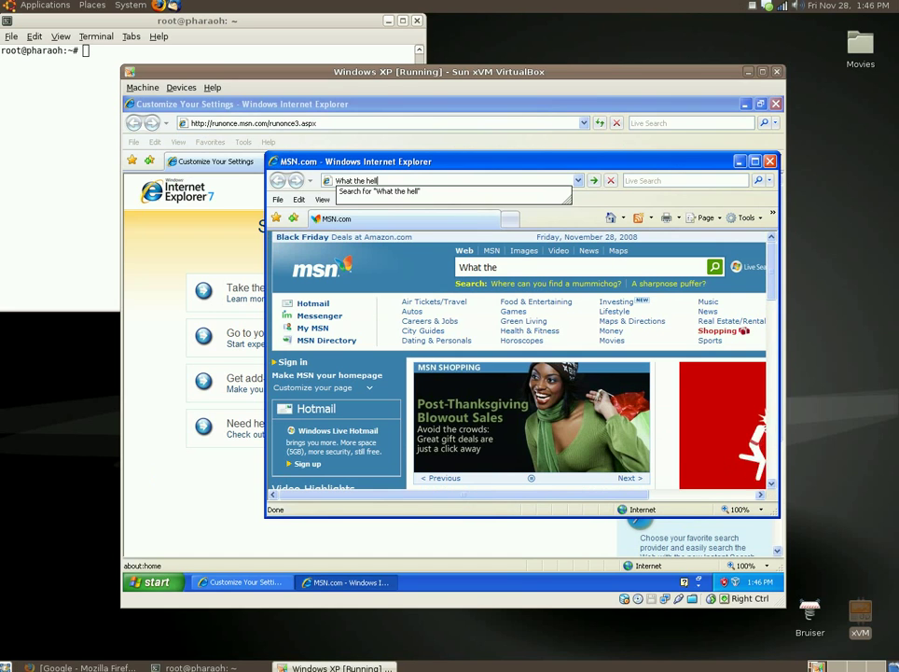
pyautogui.write('. Why another window?!')
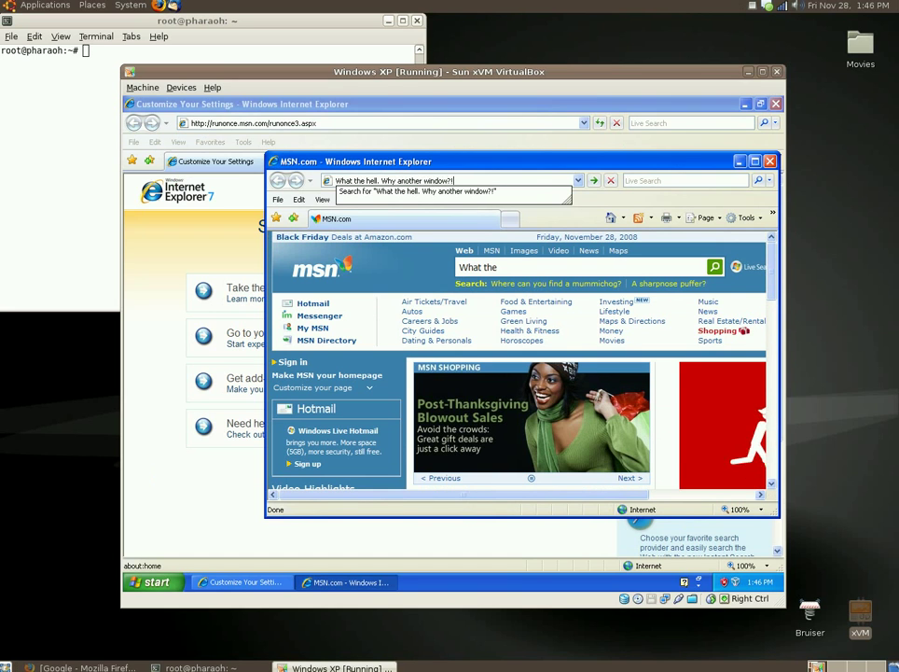
pyautogui.press('Return')
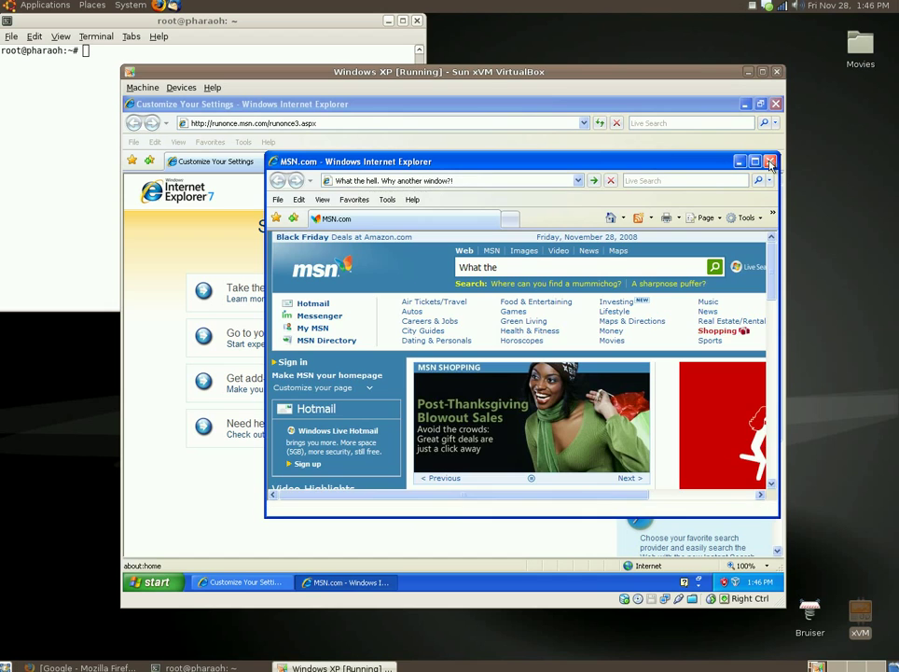
# Step: Close the MSN window, check the previously visited addresses, and close the remaining Internet Explorer window
pyautogui.hotkey('alt', 'F4')
pyautogui.click(584, 124)
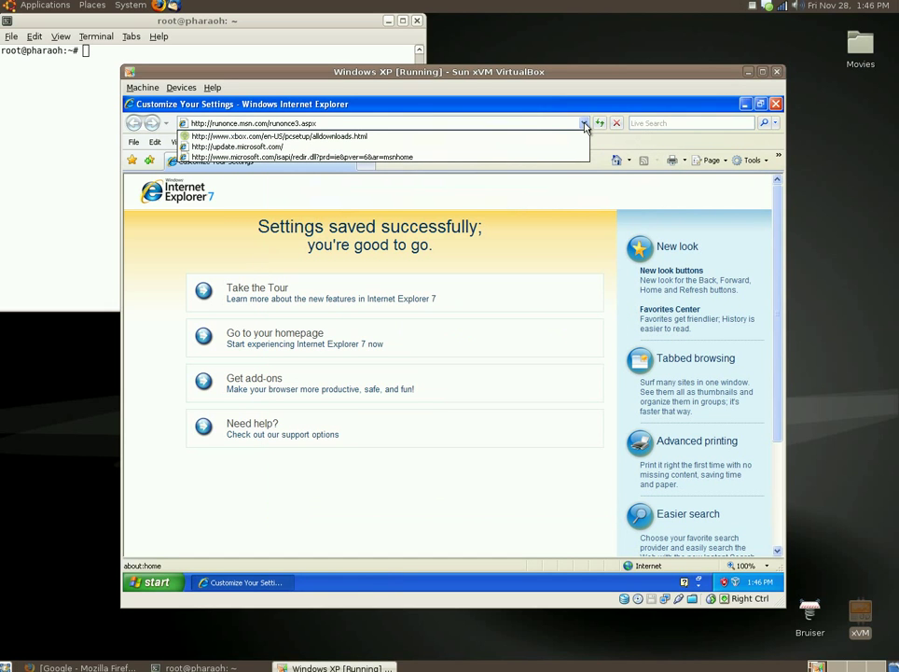
pyautogui.click(436, 93)
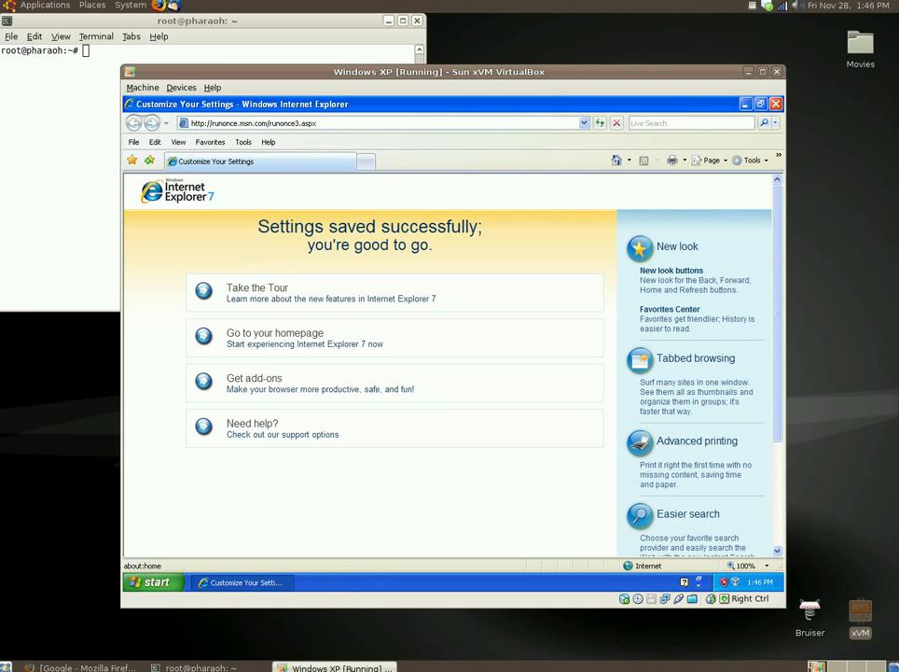
pyautogui.click(776, 105)
# Step: Look through the programs and games installed in the Windows XP virtual machine, and return to its desktop
pyautogui.click(152, 582)
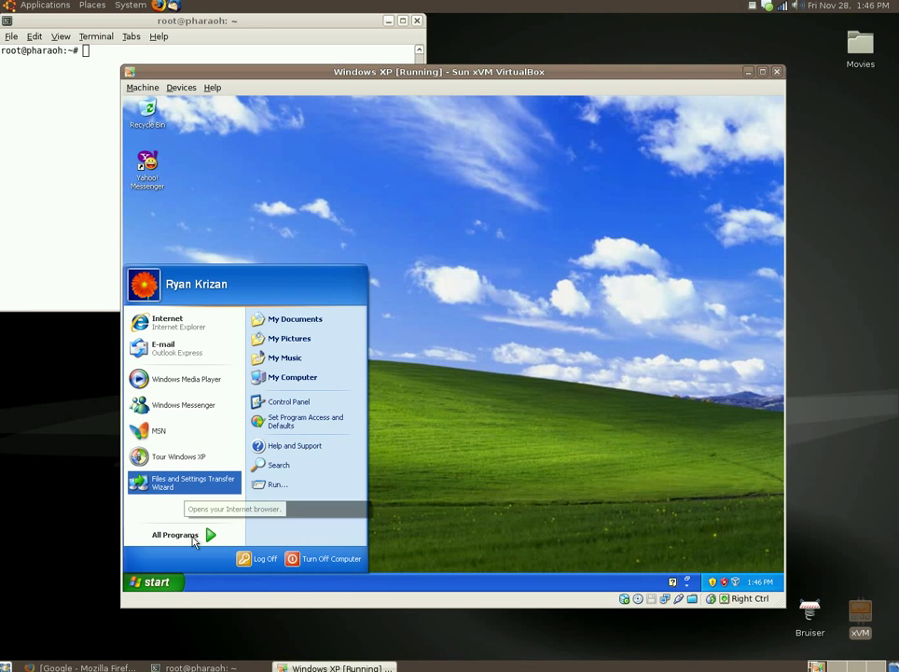
pyautogui.moveTo(194, 539)
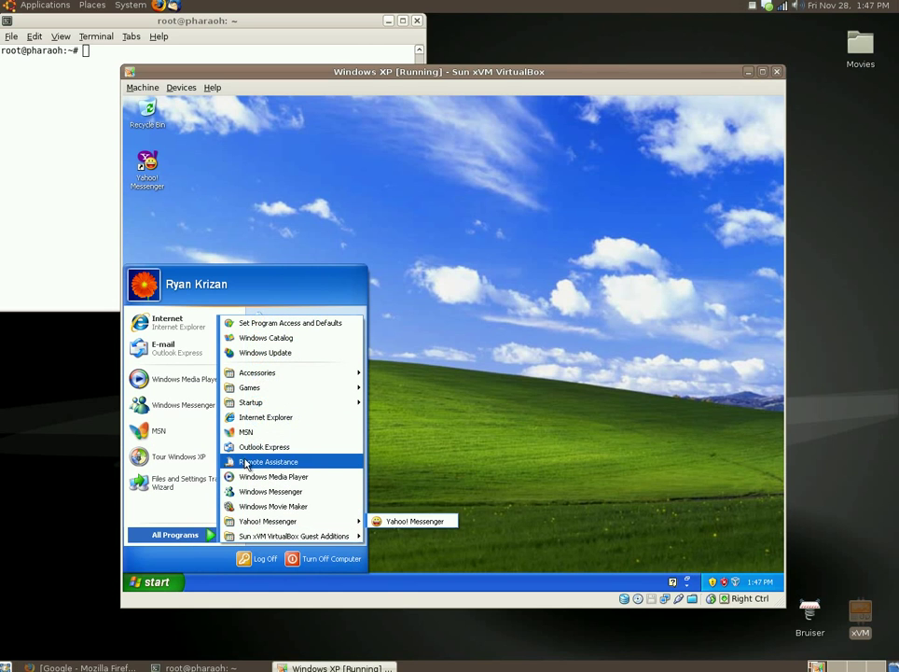
pyautogui.moveTo(257, 403)
pyautogui.moveTo(279, 388)
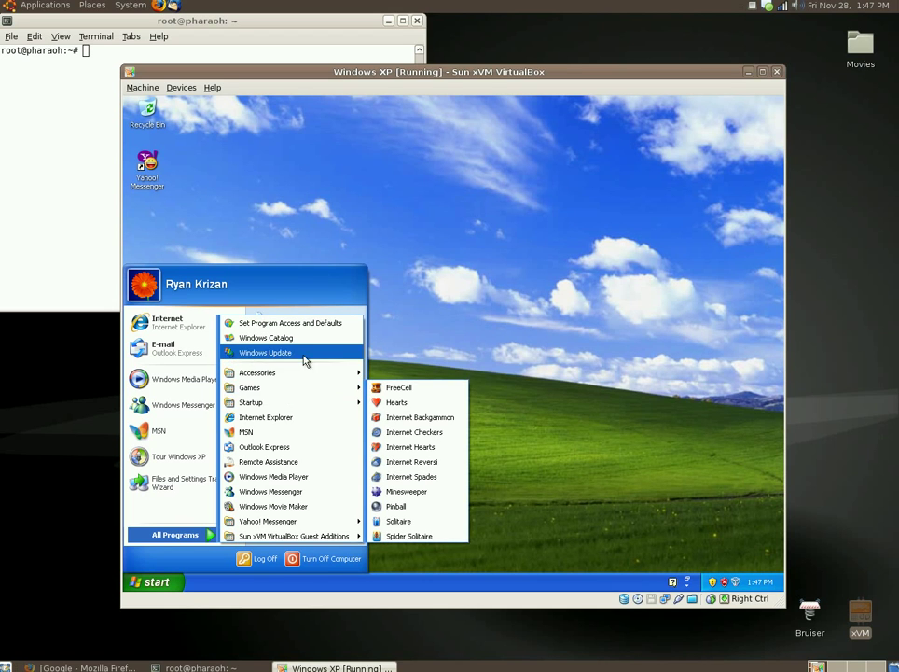
pyautogui.click(445, 292)
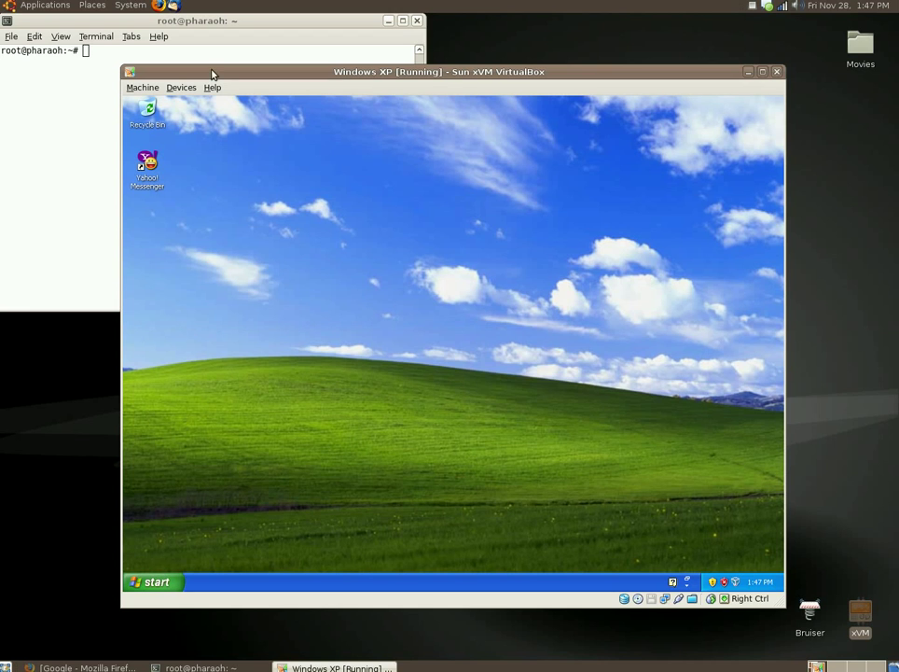
# Step: Write "Windows operating just as annoyingly as you remembered it." as a note in the root terminal
pyautogui.click(83, 129)
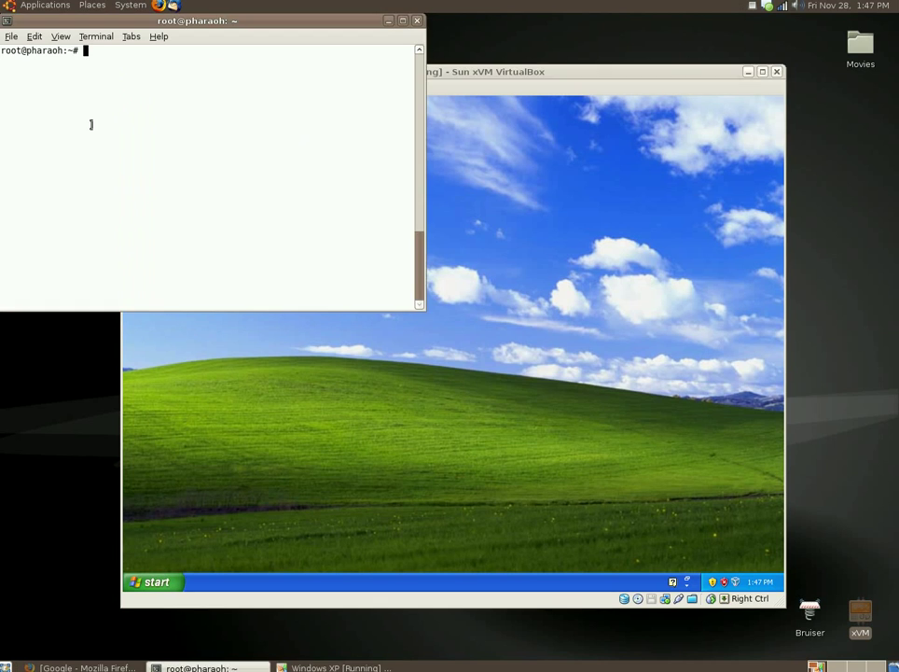
pyautogui.write('Windows operating just ')
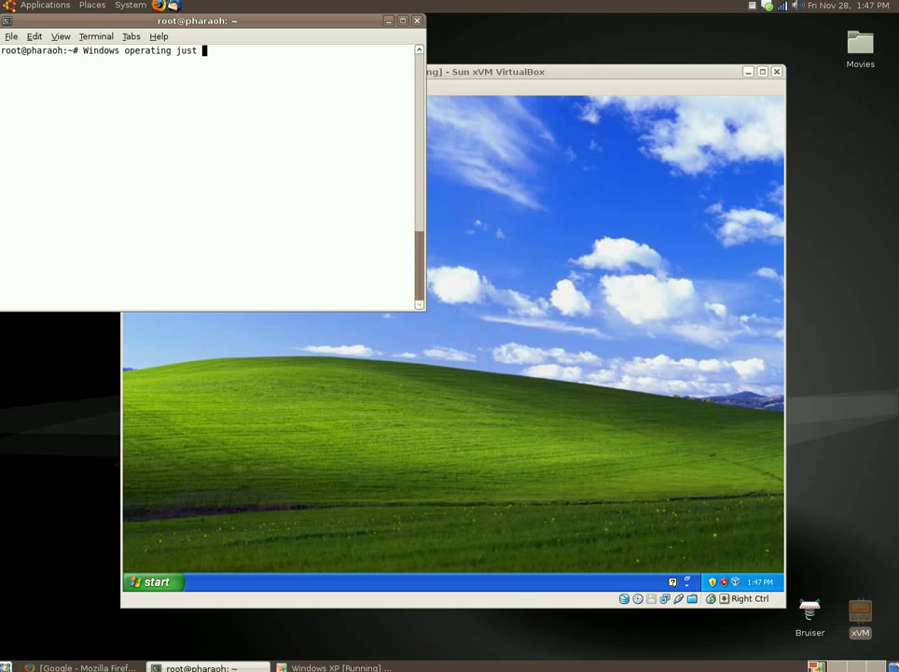
pyautogui.write('as annoyingly as you remembered it. ')
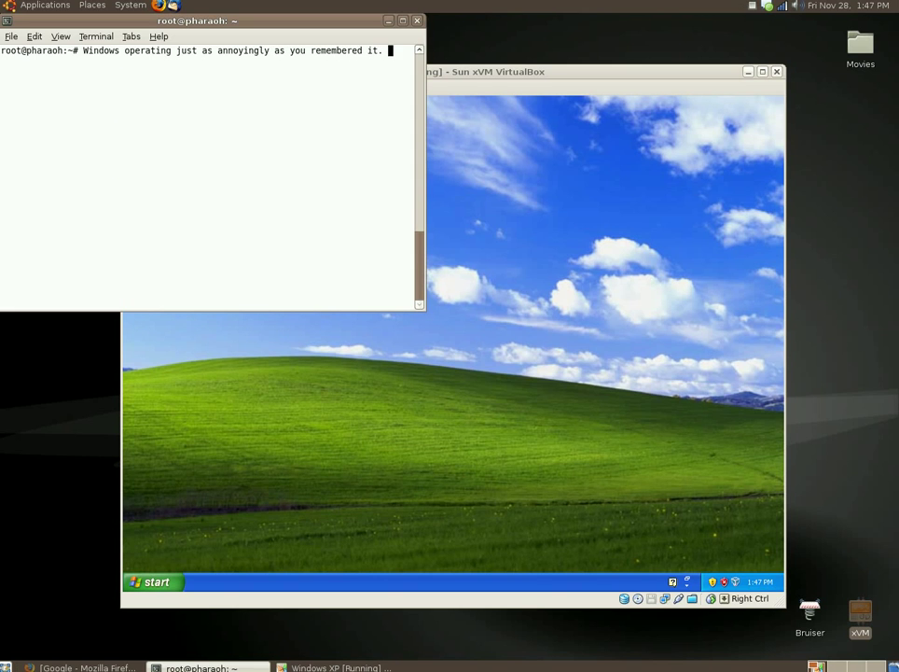
# Step: Continue the note with "At least with "lost" software, you can use a virtual machine to run Windows apps that don't quite run correctly with Wine"
pyautogui.write('At leas')
pyautogui.write('t w')
pyautogui.write(' with ')
pyautogui.write('"lost" so')
pyautogui.write('ftw')
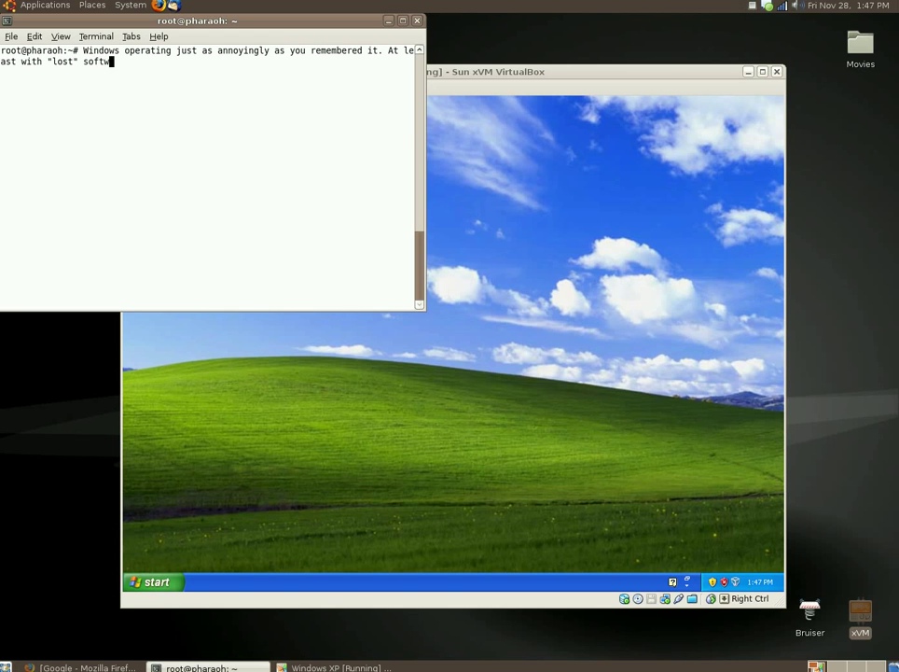
pyautogui.write('are, you can use a virtual machi')
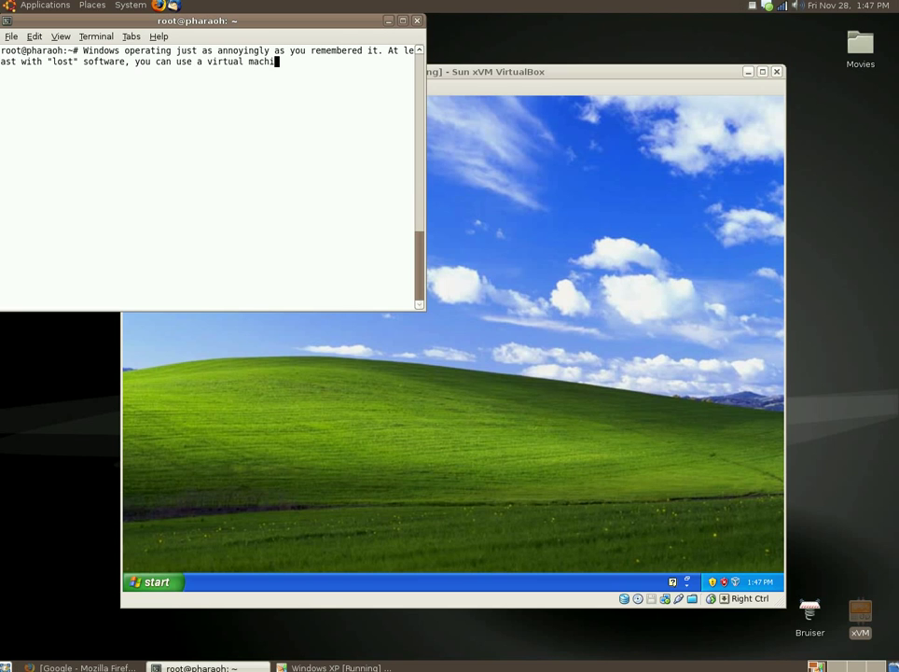
pyautogui.write("ne to run Windows apps that don't q")
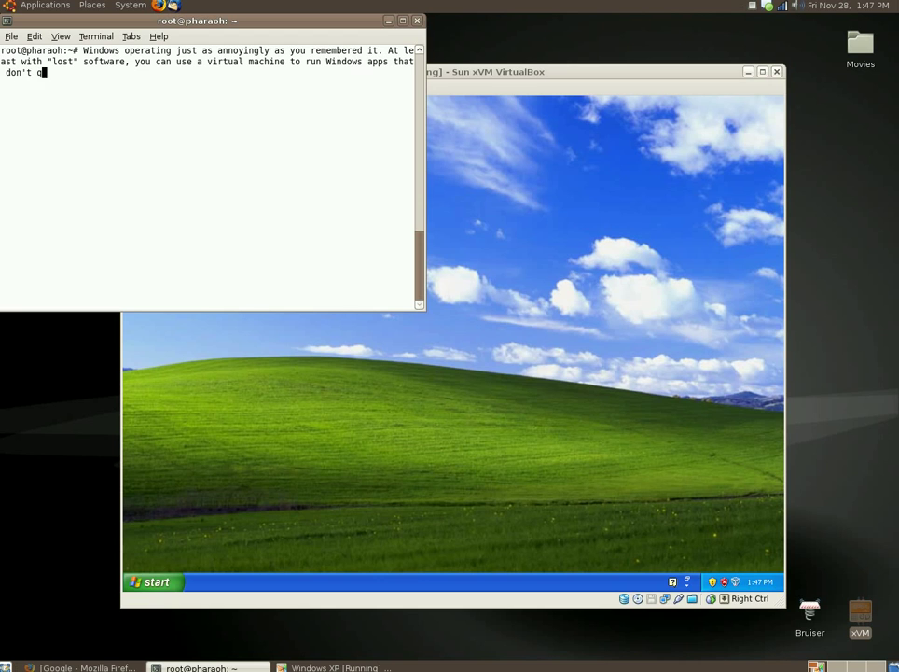
pyautogui.write('uite run correctly with Wine')
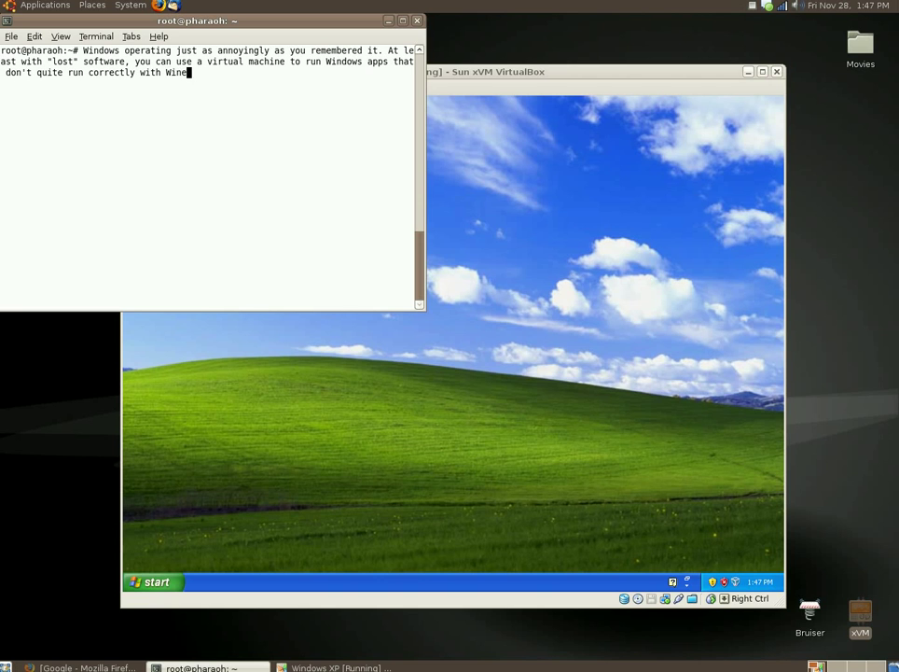
# Step: Continue the note with "under GNU/Linux. There's some advantages. Best of all, if you get viruses"
pyautogui.write(" nunder GNU/Linux. There's some adv")
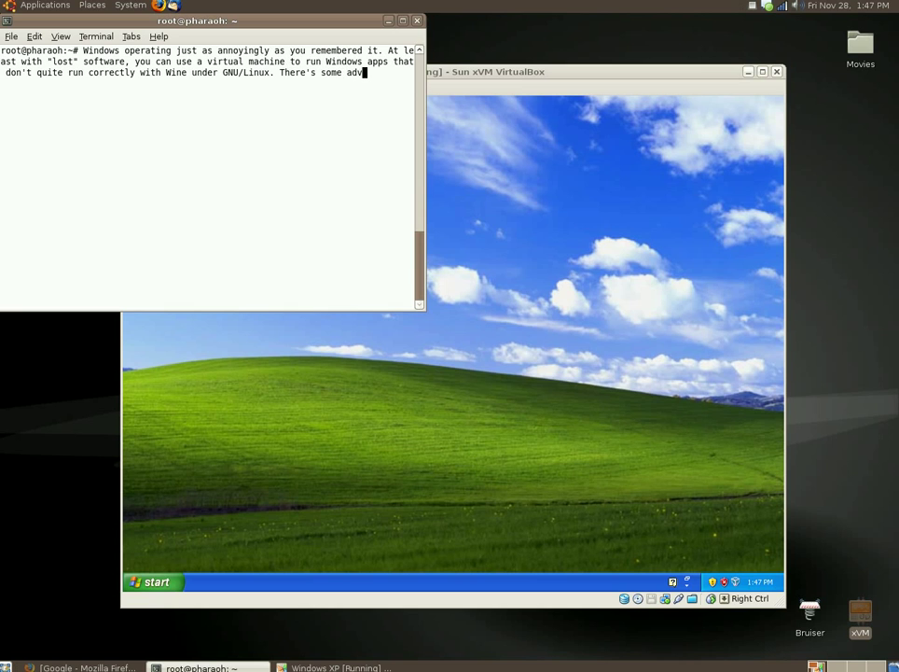
pyautogui.write('antages. ')
pyautogui.write('Best of all, ')
pyautogui.write('if you do')
pyautogui.press('BackSpace')
pyautogui.press('BackSpace')
pyautogui.write('get viruses')
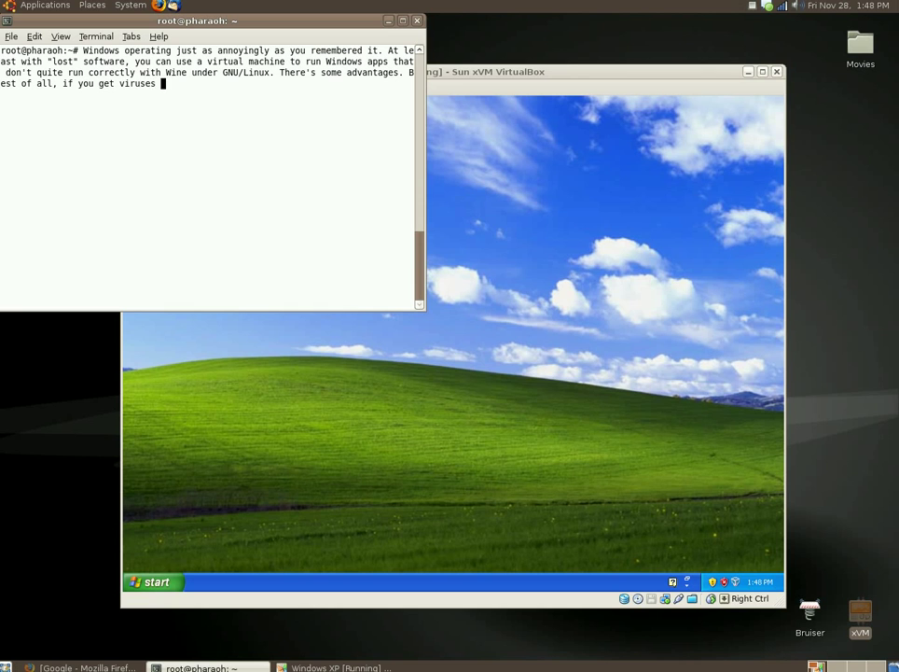
# Step: Finish the note with ", which is of course almost a certainty. Just go delete the damn virtual machine file."
pyautogui.press('BackSpace')
pyautogui.write(', which is of course almost a certain')
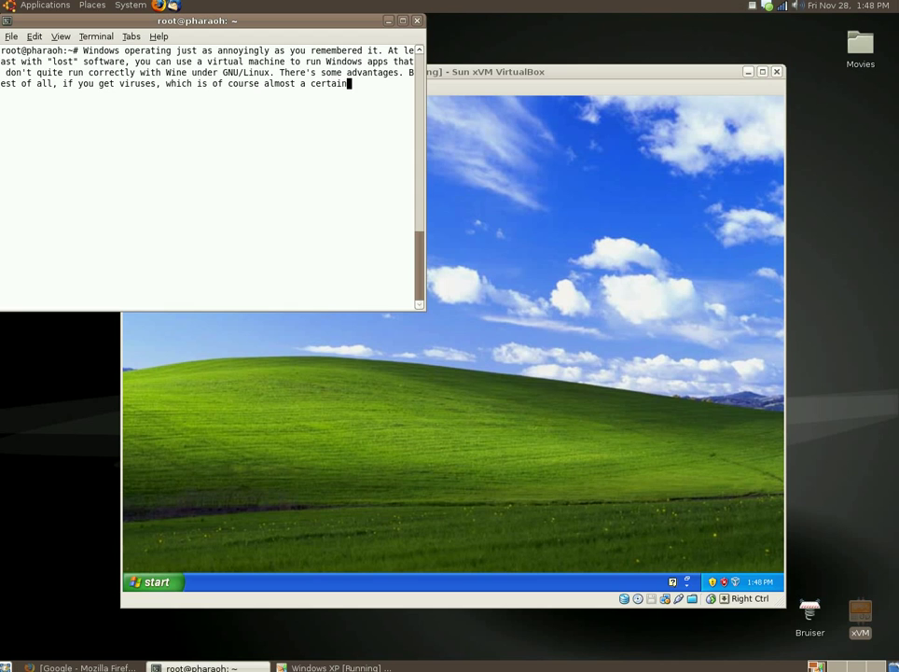
pyautogui.write('ty. Just go delete the damn')
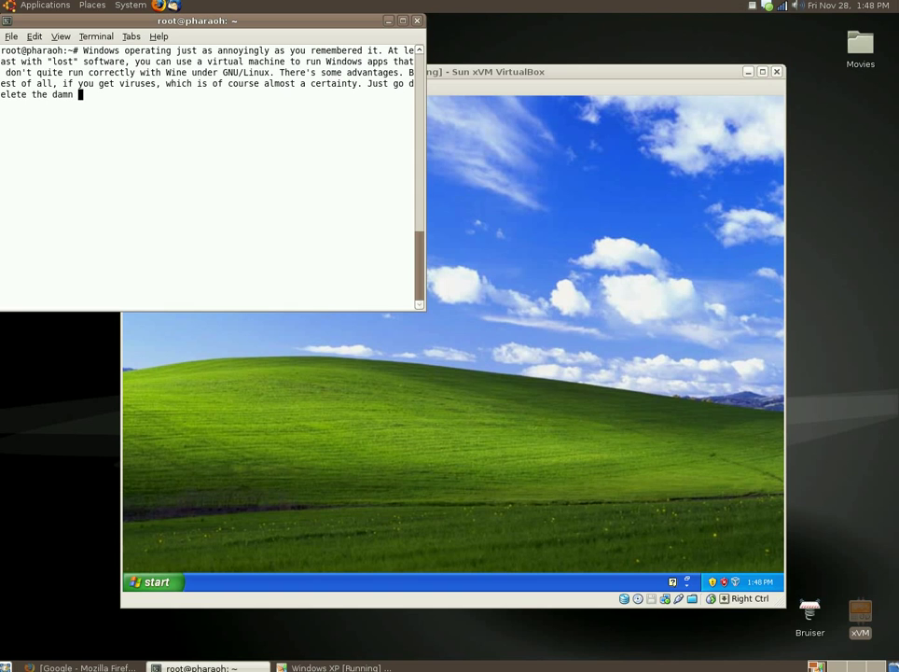
pyautogui.write(' virtual machine file.')
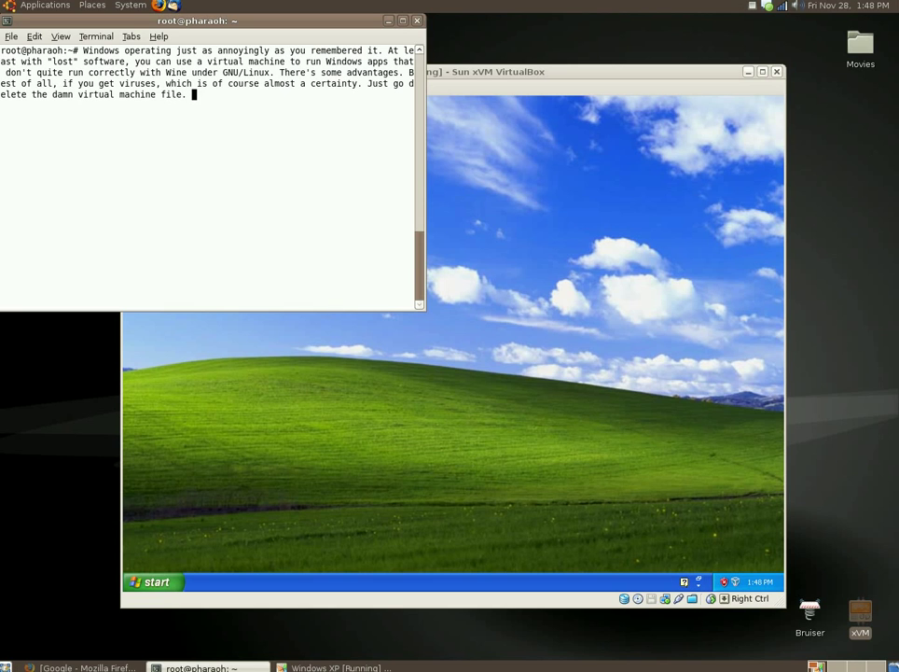
# Step: Open a second terminal session in the same window and clear its screen
pyautogui.hotkey('ctrl', 'shift', 't')
pyautogui.write('cd .')
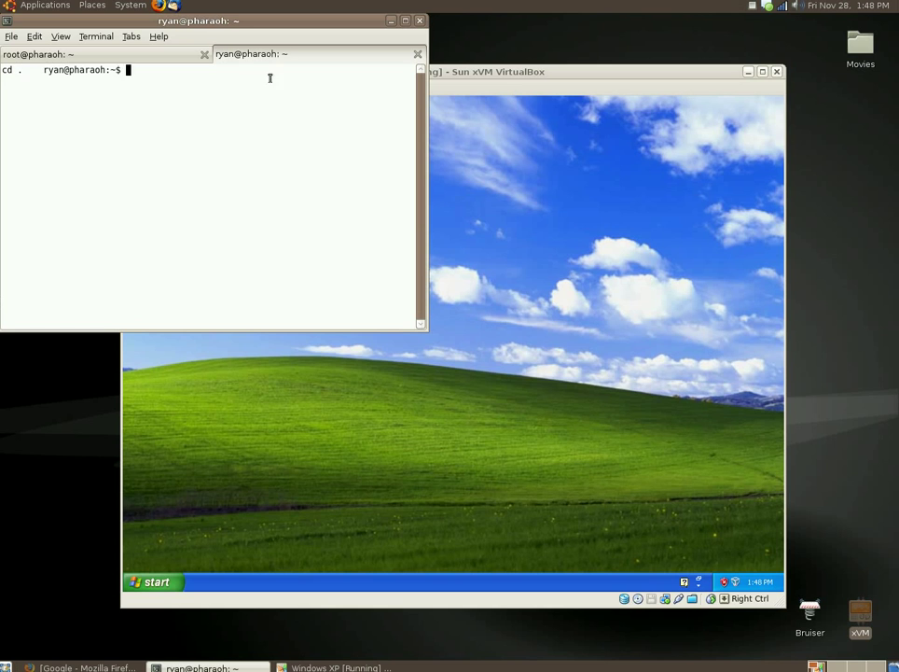
pyautogui.hotkey('ctrl', 'l')
pyautogui.write('cd .xchat2/')
pyautogui.press('BackSpace')
pyautogui.press('BackSpace')
pyautogui.press('BackSpace')
pyautogui.press('BackSpace')
pyautogui.press('BackSpace')
pyautogui.press('BackSpace')
pyautogui.press('BackSpace')
pyautogui.press('BackSpace')
pyautogui.press('BackSpace')
pyautogui.press('BackSpace')
pyautogui.press('BackSpace')
pyautogui.write('ls -')
pyautogui.press('BackSpace')
pyautogui.press('BackSpace')
pyautogui.press('BackSpace')
pyautogui.press('BackSpace')
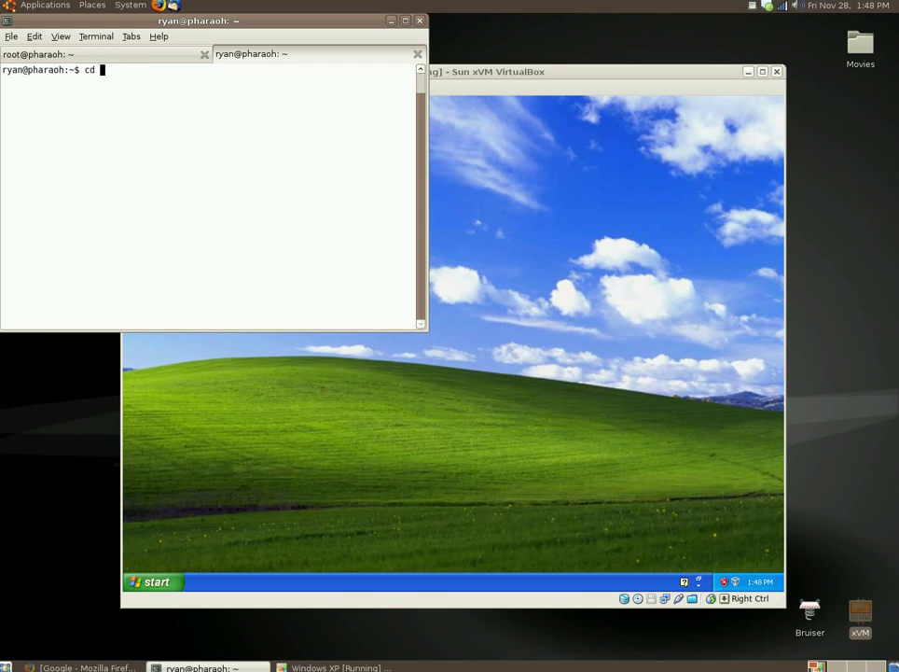
pyautogui.write('cd .x')
pyautogui.press('Tab')
pyautogui.press('Tab')
pyautogui.press('Tab')
pyautogui.press('Tab')
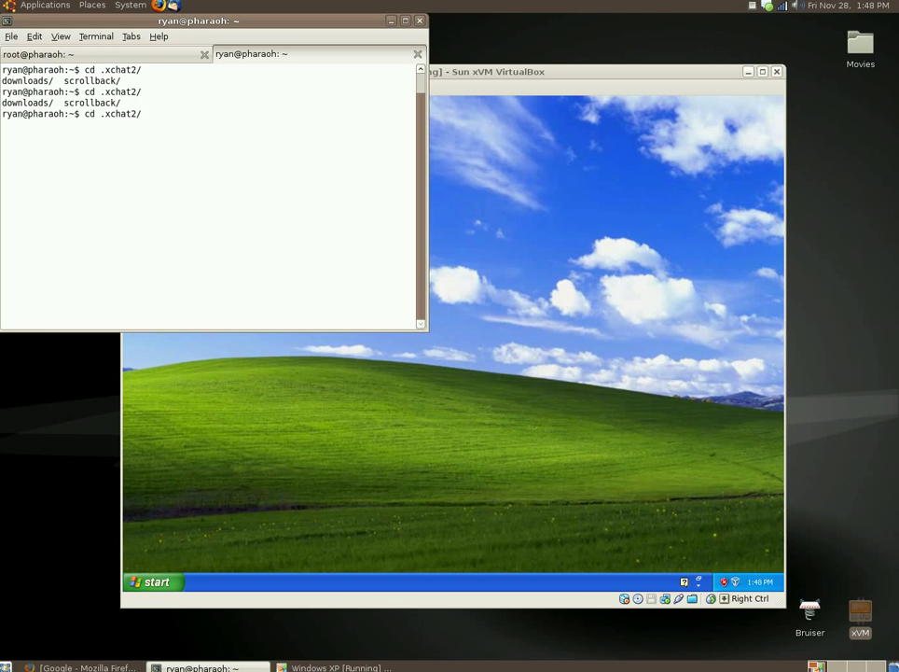
pyautogui.press('BackSpace')
pyautogui.press('BackSpace')
pyautogui.press('BackSpace')
pyautogui.press('BackSpace')
pyautogui.press('BackSpace')
pyautogui.press('BackSpace')
pyautogui.press('BackSpace')
pyautogui.press('BackSpace')
pyautogui.press('BackSpace')
pyautogui.press('BackSpace')
pyautogui.press('BackSpace')
pyautogui.write('cd .ssh')
pyautogui.press('BackSpace')
pyautogui.press('BackSpace')
pyautogui.press('BackSpace')
pyautogui.write('sun')
pyautogui.press('BackSpace')
pyautogui.press('BackSpace')
pyautogui.press('BackSpace')
pyautogui.press('BackSpace')
pyautogui.press('BackSpace')
pyautogui.press('BackSpace')
pyautogui.write('where the hell is it..')
pyautogui.press('BackSpace')
pyautogui.press('BackSpace')
pyautogui.press('BackSpace')
pyautogui.press('BackSpace')
pyautogui.press('BackSpace')
pyautogui.press('BackSpace')
pyautogui.press('BackSpace')
pyautogui.press('BackSpace')
pyautogui.press('BackSpace')
pyautogui.press('BackSpace')
pyautogui.press('BackSpace')
pyautogui.press('BackSpace')
pyautogui.press('BackSpace')
pyautogui.press('BackSpace')
pyautogui.press('BackSpace')
pyautogui.press('BackSpace')
pyautogui.press('BackSpace')
pyautogui.press('BackSpace')
pyautogui.press('BackSpace')
pyautogui.press('BackSpace')
pyautogui.write('lcoate *xvm')
pyautogui.press('Return')
pyautogui.hotkey('ctrl', 'c')
# Step: Search the file system with locate for *xvm* and for *Windows*
pyautogui.write('locate')
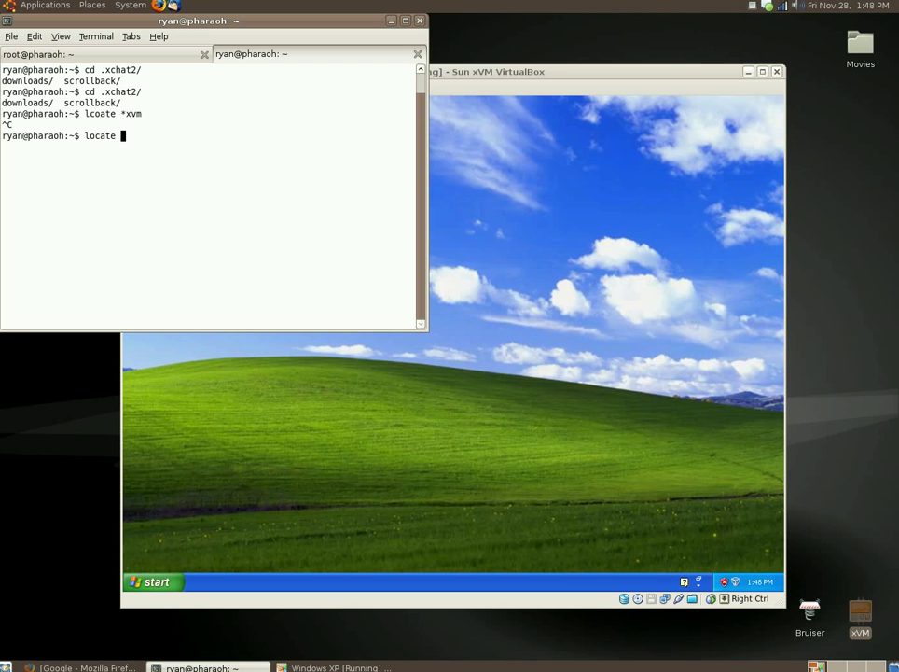
pyautogui.write(' *xvm*')
pyautogui.press('Return')
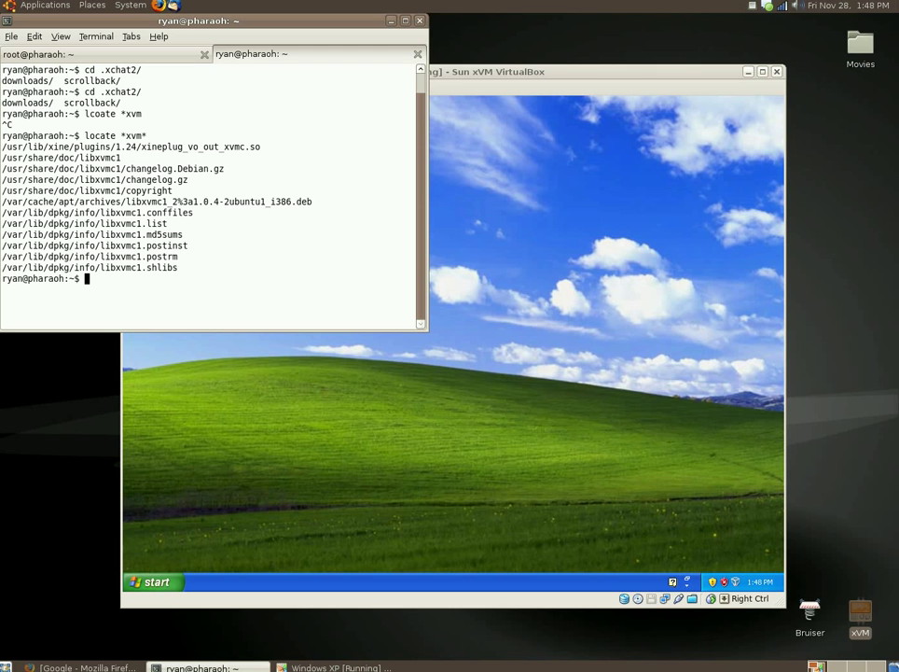
pyautogui.write('locate *Windows*')
pyautogui.press('Return')
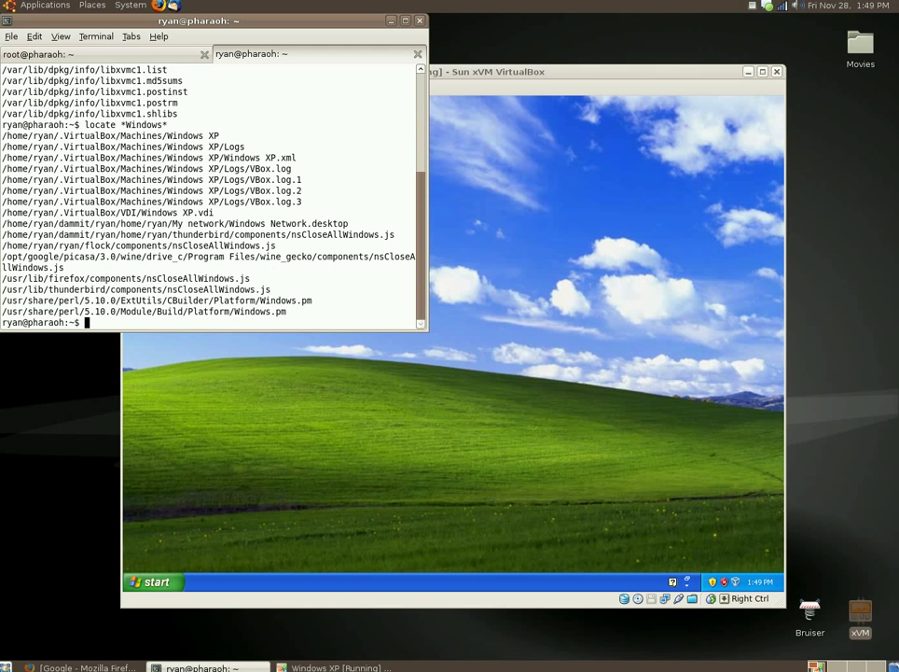
# Step: Change to the .VirtualBox directory and list its contents
pyautogui.write('cd .Vir')
pyautogui.press('Tab')
pyautogui.press('Return')
pyautogui.write('ls')
pyautogui.press('Return')
# Step: Change to the Machines subdirectory and list its contents
pyautogui.write('cd ')
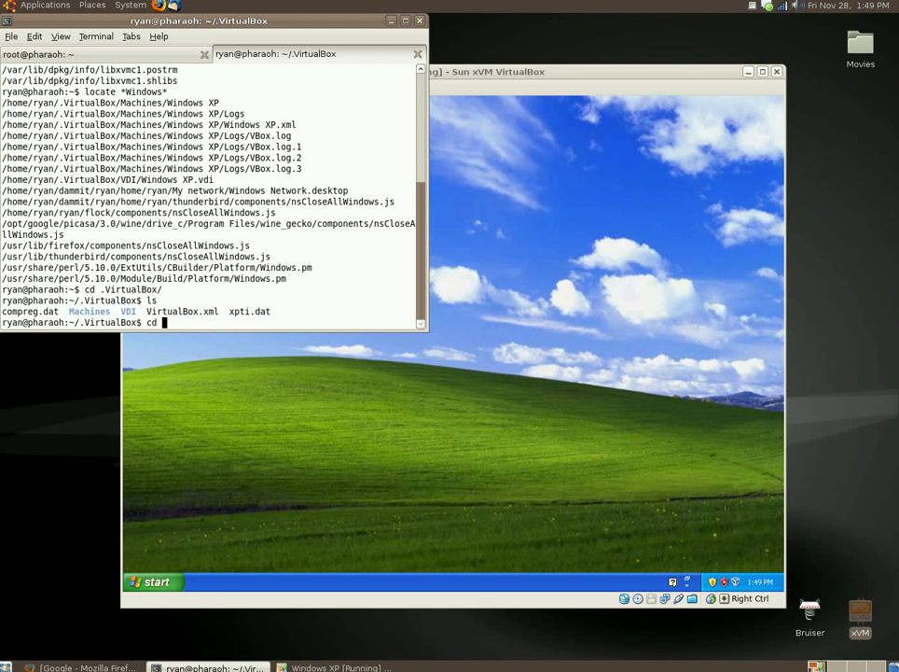
pyautogui.write('Machines')
pyautogui.press('Return')
pyautogui.write('ls')
pyautogui.press('Return')
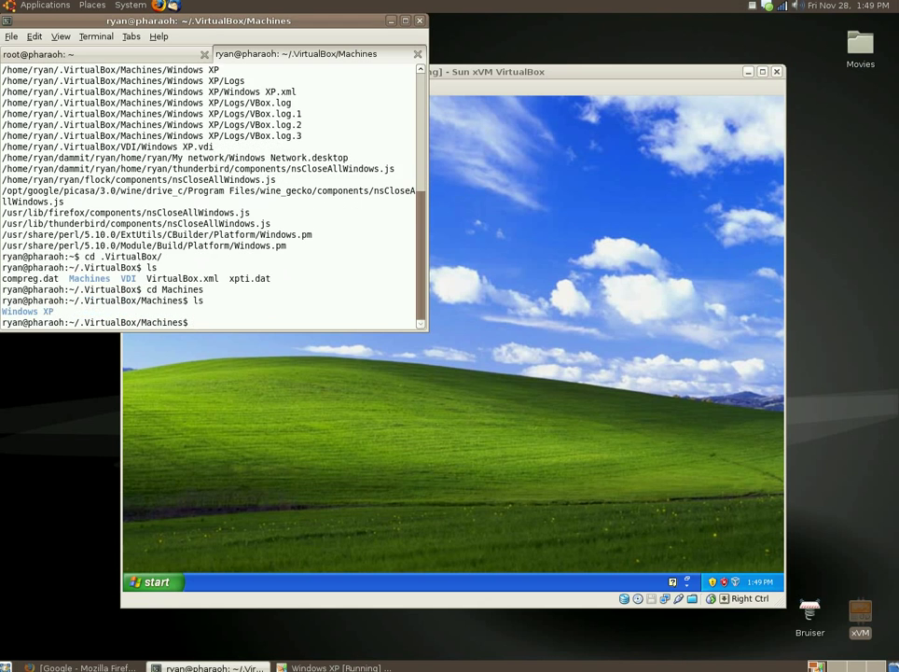
# Step: Change to the Windows XP machine directory and list its contents
pyautogui.write('cd W')
pyautogui.press('Tab')
pyautogui.press('Return')
pyautogui.write('ls')
pyautogui.press('Return')
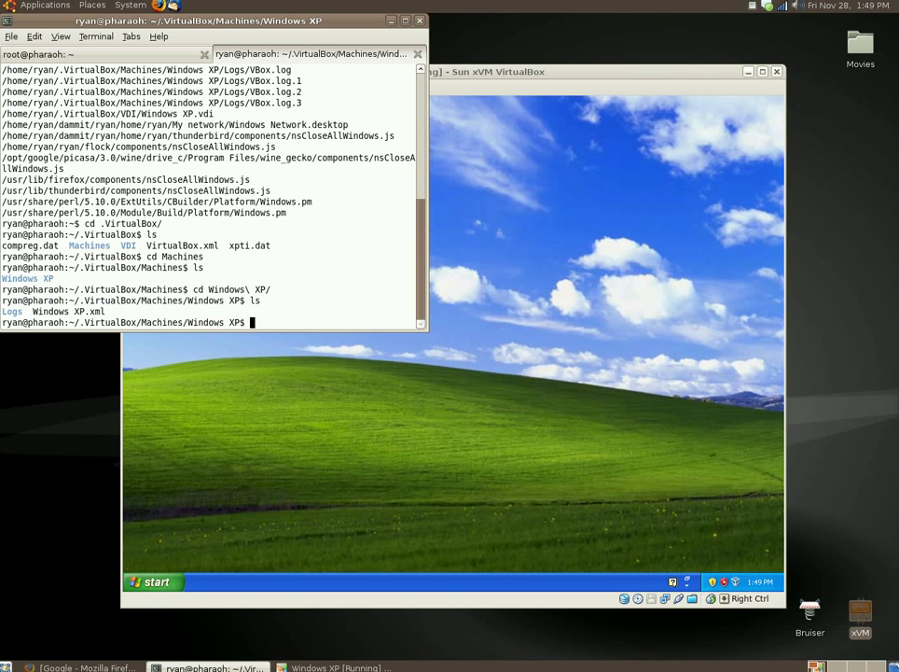
# Step: Write "rm -rf Windows\ XP.xml ...... and that would be all she wrote. No more Windows." without running it, and close this terminal session
pyautogui.write('rm -rf Win')
pyautogui.press('Tab')
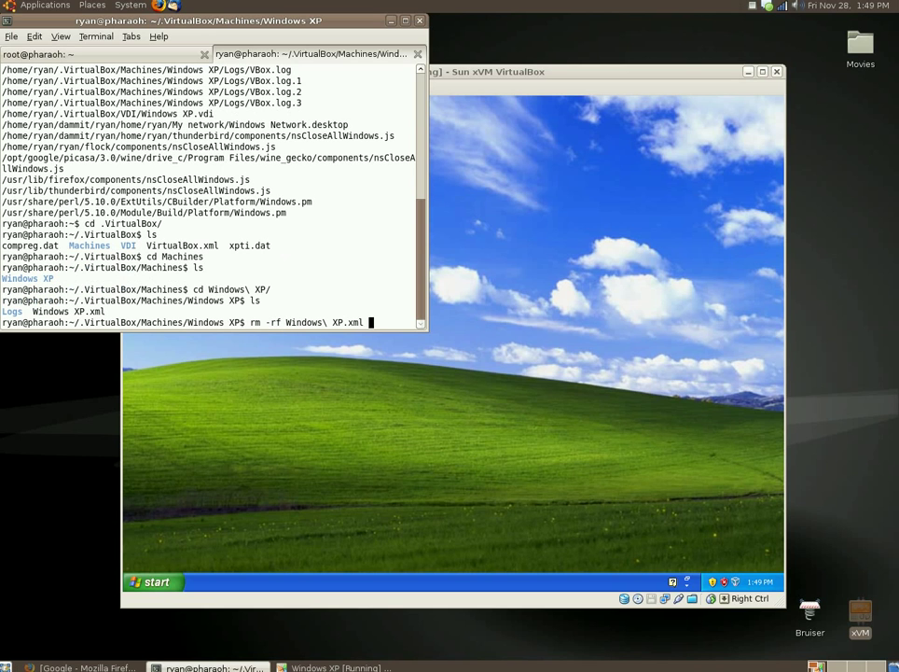
pyautogui.write('...... and that would')
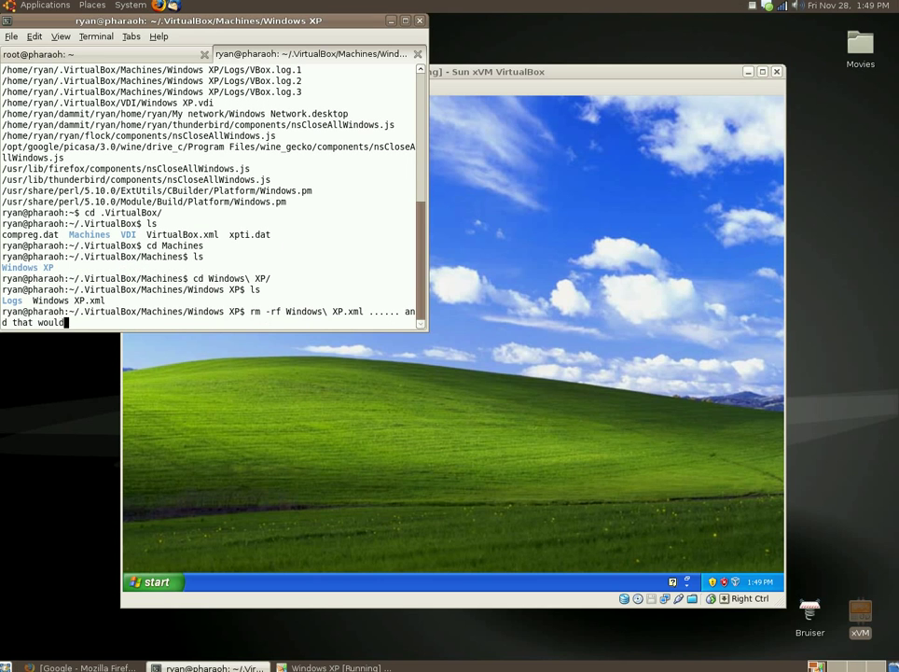
pyautogui.write(' be all she wrote. No more Windows.')
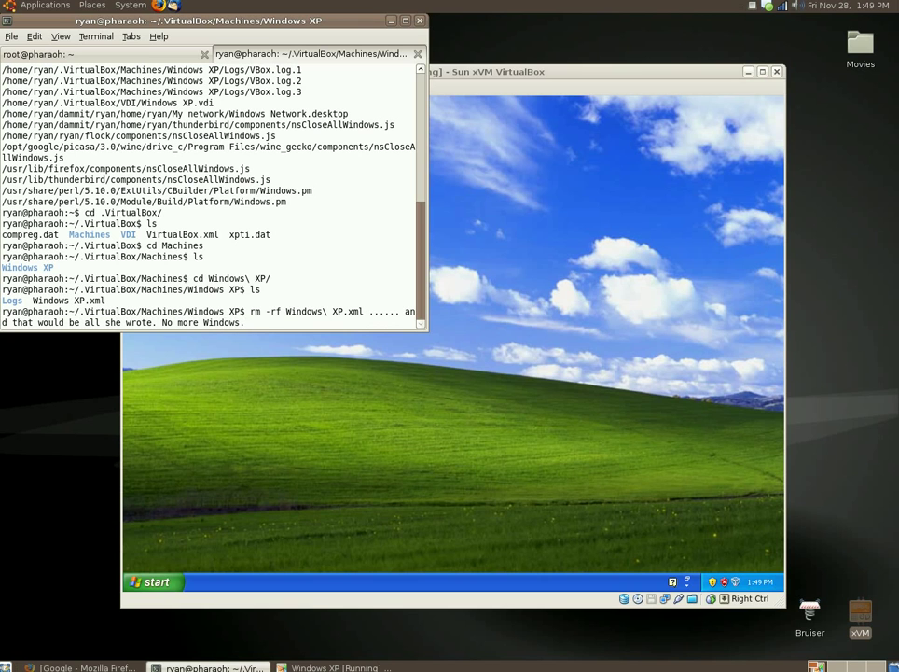
pyautogui.hotkey('ctrl', 'shift', 'w')
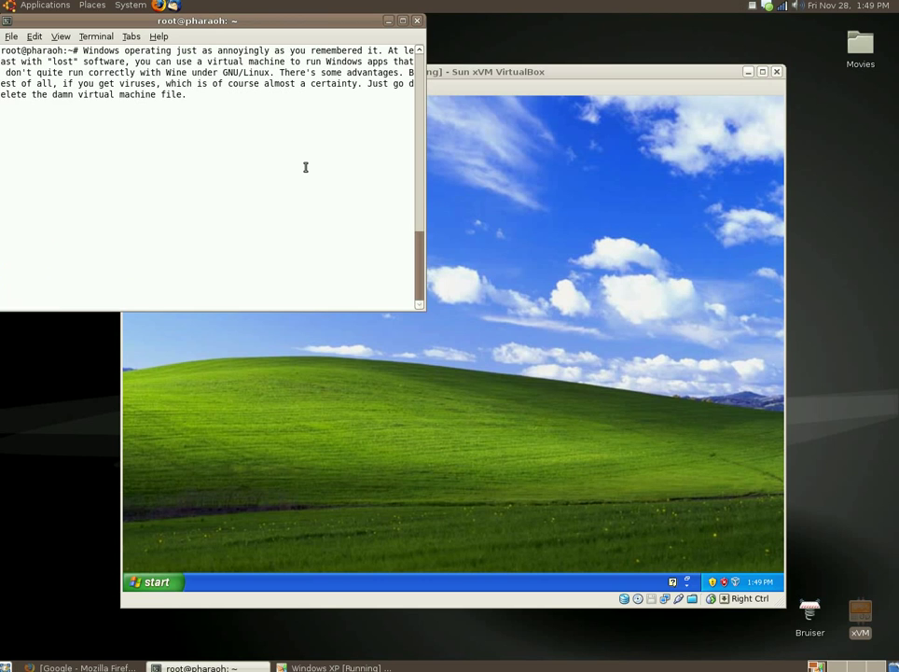
# Step: Open a new terminal session in the same window and start a note with "Now, with that being said,"
pyautogui.hotkey('ctrl', 'shift', 't')
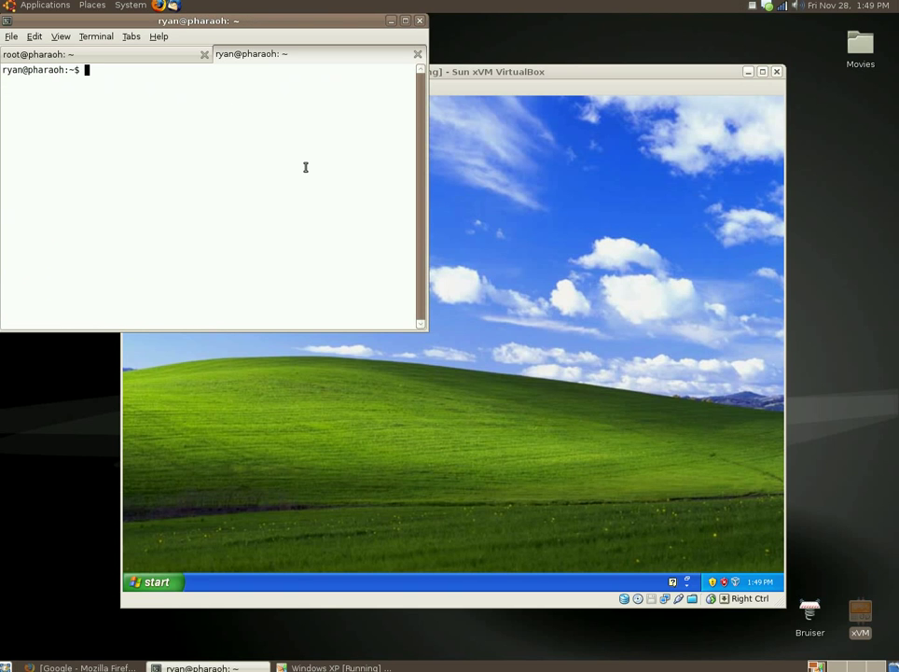
pyautogui.write('Now, with that being said, if')
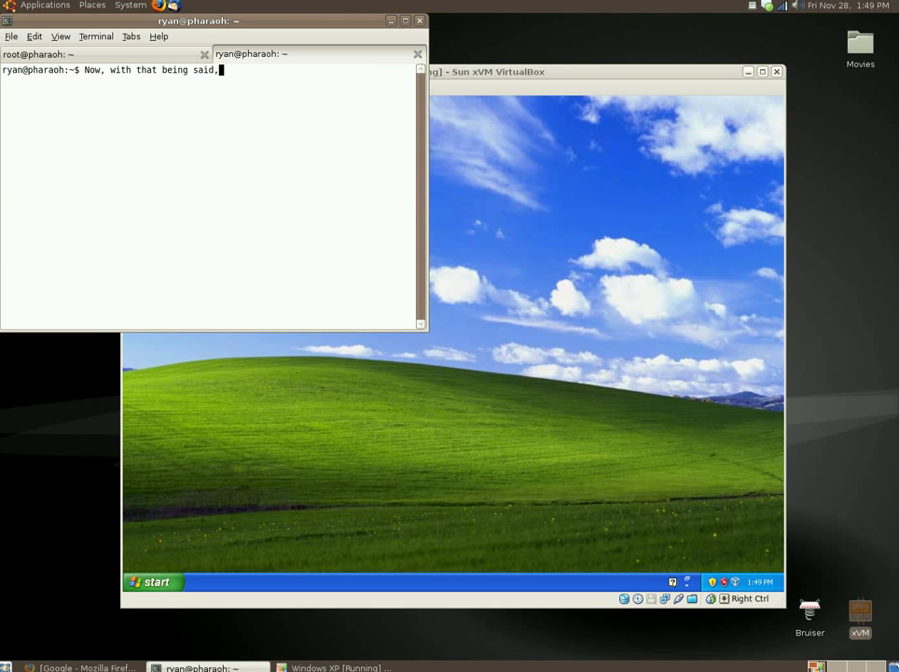
pyautogui.press('BackSpace')
pyautogui.press('BackSpace')
pyautogui.write("even if you don't get a virus on")
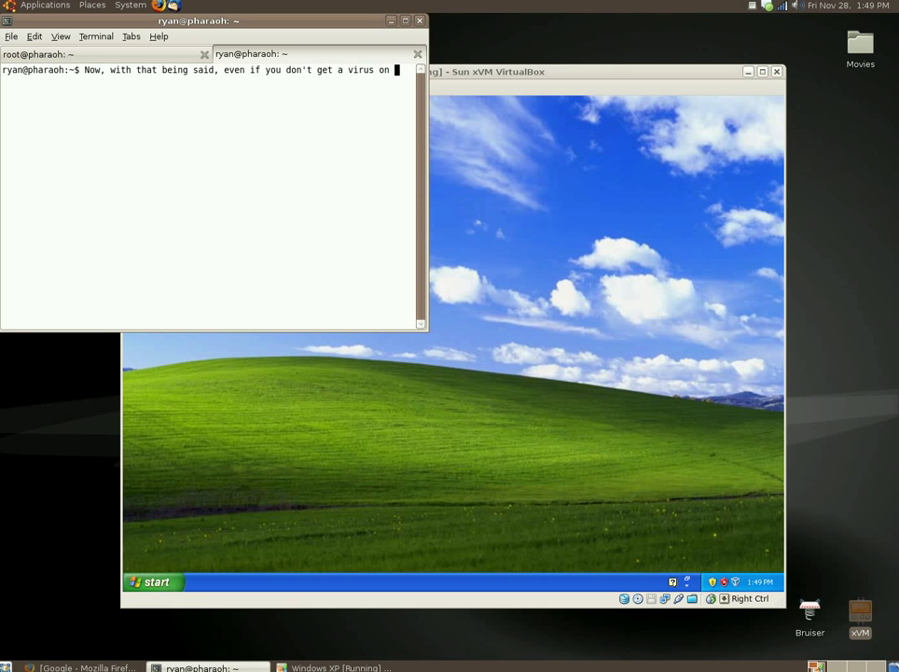
pyautogui.press('BackSpace')
pyautogui.press('BackSpace')
pyautogui.press('BackSpace')
pyautogui.press('BackSpace')
pyautogui.press('BackSpace')
pyautogui.press('BackSpace')
pyautogui.press('BackSpace')
pyautogui.press('BackSpace')
pyautogui.press('BackSpace')
pyautogui.press('BackSpace')
pyautogui.press('BackSpace')
pyautogui.press('BackSpace')
pyautogui.press('BackSpace')
pyautogui.press('BackSpace')
pyautogui.press('BackSpace')
pyautogui.press('BackSpace')
pyautogui.press('BackSpace')
pyautogui.press('BackSpace')
pyautogui.press('BackSpace')
pyautogui.press('BackSpace')
pyautogui.press('BackSpace')
pyautogui.press('BackSpace')
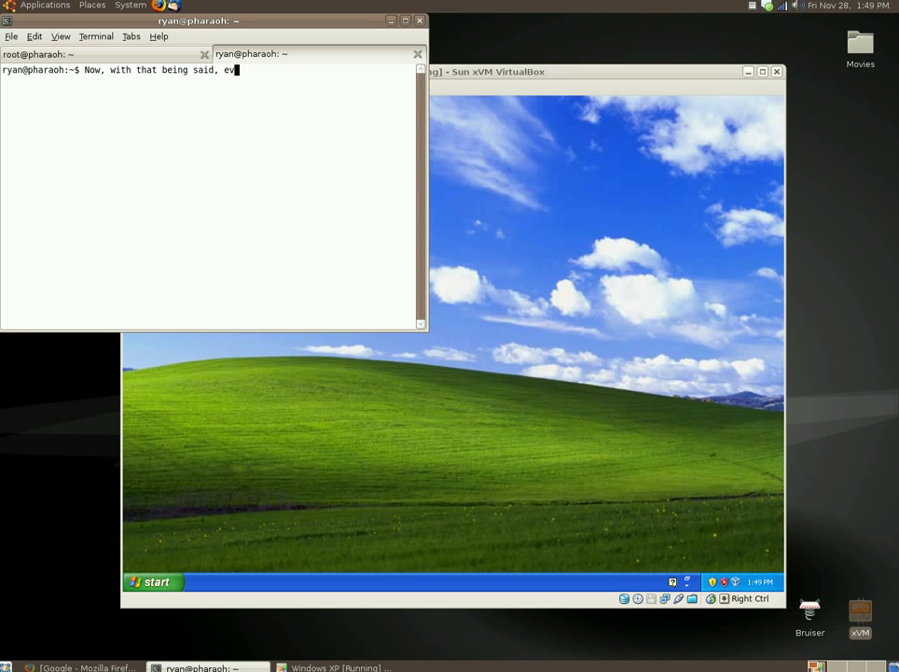
pyautogui.press('BackSpace')
pyautogui.press('BackSpace')
# Step: Continue the terminal note with "when you do get a virus on Windows, it will not effect the host. It's"
pyautogui.write('when you do get a virus on Windows')
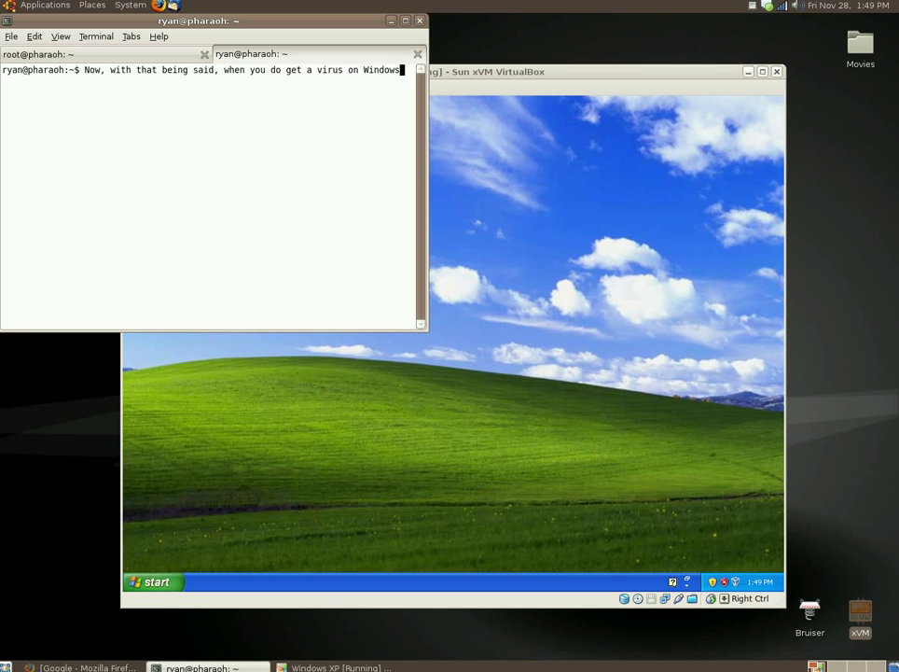
pyautogui.write(', it will not effect ')
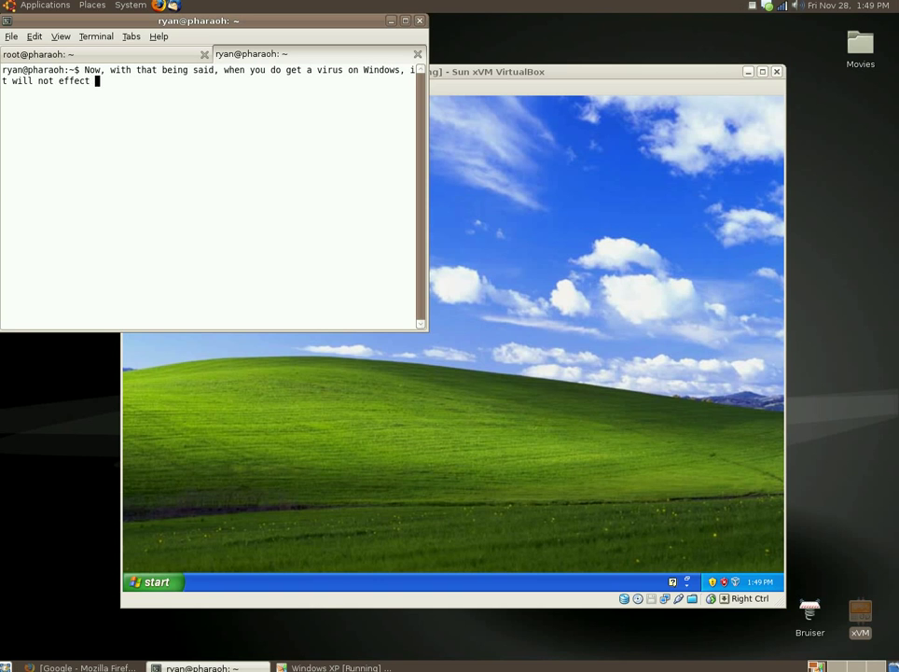
pyautogui.write("the host. It's ")
pyautogui.write('"segra')
pyautogui.write('gated')
pyautogui.press('BackSpace')
pyautogui.press('BackSpace')
pyautogui.press('BackSpace')
pyautogui.press('BackSpace')
pyautogui.press('BackSpace')
pyautogui.press('BackSpace')
pyautogui.press('BackSpace')
pyautogui.press('BackSpace')
pyautogui.press('BackSpace')
pyautogui.press('BackSpace')
pyautogui.press('BackSpace')
pyautogui.press('BackSpace')
pyautogui.write('.. not a go')
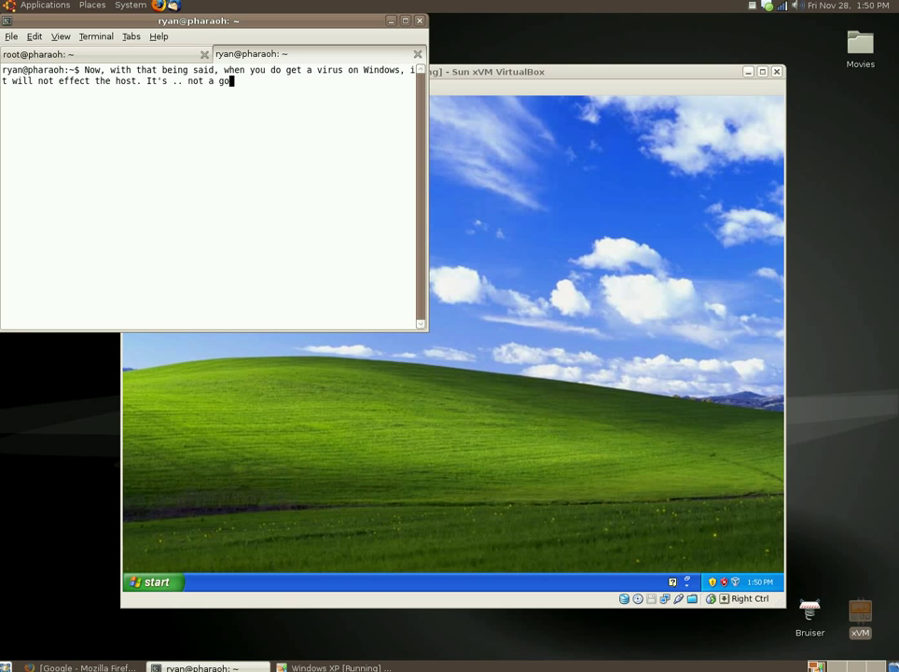
pyautogui.write('od word to use')
pyautogui.press('BackSpace')
pyautogui.press('BackSpace')
pyautogui.press('BackSpace')
pyautogui.press('BackSpace')
pyautogui.press('BackSpace')
pyautogui.press('BackSpace')
pyautogui.press('BackSpace')
pyautogui.press('BackSpace')
pyautogui.press('BackSpace')
pyautogui.press('BackSpace')
pyautogui.press('BackSpace')
pyautogui.press('BackSpace')
pyautogui.press('BackSpace')
pyautogui.press('BackSpace')
pyautogui.press('BackSpace')
pyautogui.press('BackSpace')
pyautogui.press('BackSpace')
pyautogui.press('BackSpace')
pyautogui.press('BackSpace')
pyautogui.press('BackSpace')
pyautogui.press('BackSpace')
pyautogui.press('BackSpace')
pyautogui.press('BackSpace')
pyautogui.press('BackSpace')
pyautogui.press('BackSpace')
pyautogui.write('detained? no.')
pyautogui.press('BackSpace')
pyautogui.press('BackSpace')
pyautogui.press('BackSpace')
pyautogui.press('BackSpace')
pyautogui.press('BackSpace')
pyautogui.press('BackSpace')
pyautogui.press('BackSpace')
pyautogui.press('BackSpace')
pyautogui.press('BackSpace')
pyautogui.press('BackSpace')
pyautogui.press('BackSpace')
pyautogui.press('BackSpace')
pyautogui.press('BackSpace')
pyautogui.press('BackSpace')
pyautogui.press('BackSpace')
pyautogui.press('BackSpace')
pyautogui.press('BackSpace')
pyautogui.press('BackSpace')
# Step: Finish the note with "It doesn't bother anything else. Good 'nuff", and clear the whole prompt line
pyautogui.write("It doesn't bother anything else. ")
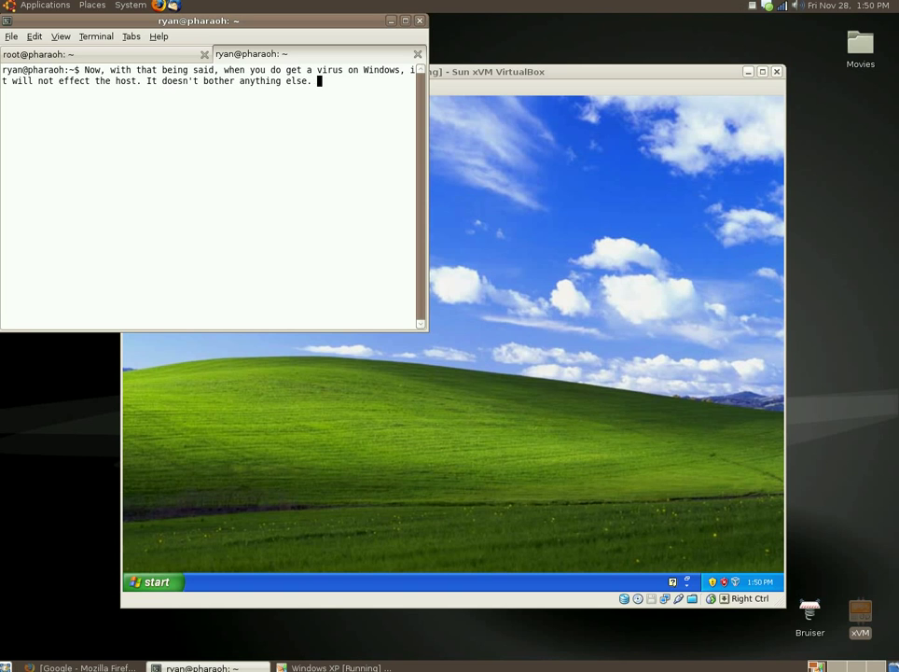
pyautogui.write("Good 'nuff")
pyautogui.press('BackSpace')
pyautogui.press('BackSpace')
pyautogui.press('BackSpace')
pyautogui.press('BackSpace')
pyautogui.press('BackSpace')
pyautogui.press('BackSpace')
pyautogui.press('BackSpace')
pyautogui.press('BackSpace')
pyautogui.press('BackSpace')
pyautogui.press('BackSpace')
pyautogui.press('BackSpace')
pyautogui.press('BackSpace')
pyautogui.press('BackSpace')
pyautogui.press('BackSpace')
pyautogui.press('BackSpace')
pyautogui.press('BackSpace')
pyautogui.press('BackSpace')
pyautogui.press('BackSpace')
pyautogui.press('BackSpace')
pyautogui.press('BackSpace')
pyautogui.press('BackSpace')
pyautogui.press('BackSpace')
pyautogui.press('BackSpace')
pyautogui.press('BackSpace')
pyautogui.press('BackSpace')
pyautogui.press('BackSpace')
pyautogui.press('BackSpace')
pyautogui.press('BackSpace')
pyautogui.press('BackSpace')
pyautogui.press('BackSpace')
pyautogui.press('BackSpace')
pyautogui.press('BackSpace')
pyautogui.press('BackSpace')
pyautogui.press('BackSpace')
pyautogui.press('BackSpace')
pyautogui.press('BackSpace')
pyautogui.press('BackSpace')
pyautogui.press('BackSpace')
pyautogui.press('BackSpace')
pyautogui.press('BackSpace')
pyautogui.press('BackSpace')
pyautogui.press('BackSpace')
pyautogui.press('BackSpace')
pyautogui.press('BackSpace')
pyautogui.press('BackSpace')
pyautogui.press('BackSpace')
pyautogui.press('BackSpace')
pyautogui.press('BackSpace')
pyautogui.press('BackSpace')
pyautogui.press('BackSpace')
pyautogui.press('BackSpace')
pyautogui.press('BackSpace')
pyautogui.press('BackSpace')
pyautogui.press('BackSpace')
pyautogui.press('BackSpace')
pyautogui.press('BackSpace')
pyautogui.press('BackSpace')
pyautogui.press('BackSpace')
pyautogui.press('BackSpace')
pyautogui.press('BackSpace')
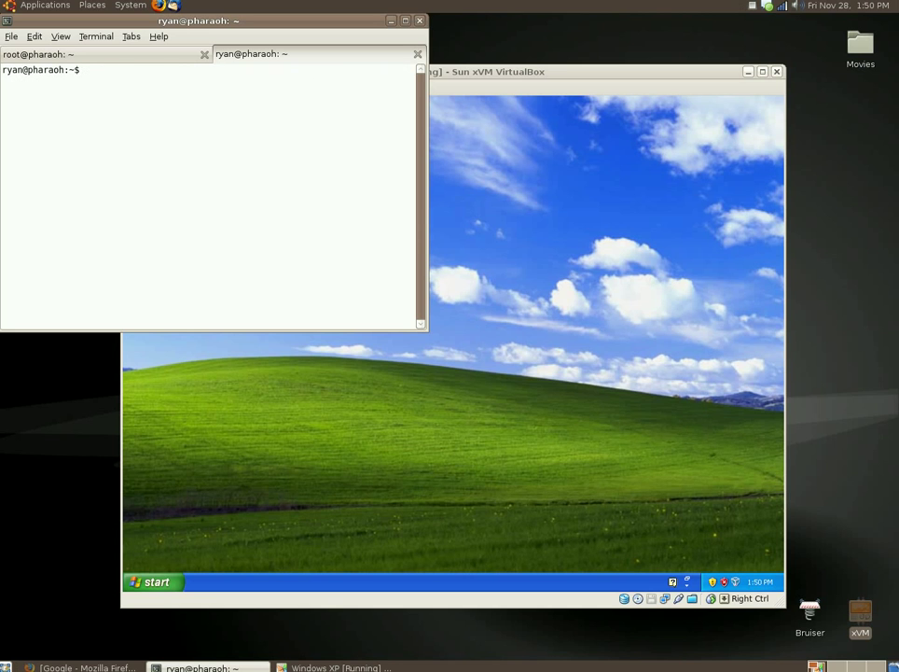
# Step: Check the virtual machine's update notice, and write "Oh gees. At least this is a legit copy of Windows XP." in the terminal
pyautogui.click(523, 317)
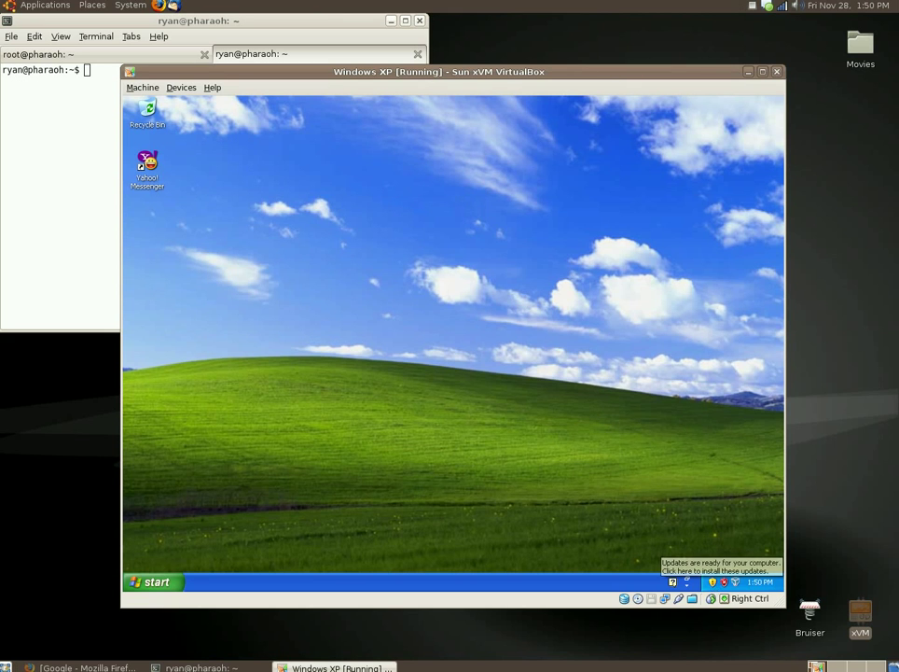
pyautogui.click(83, 213)
pyautogui.write('Oh gees. ')
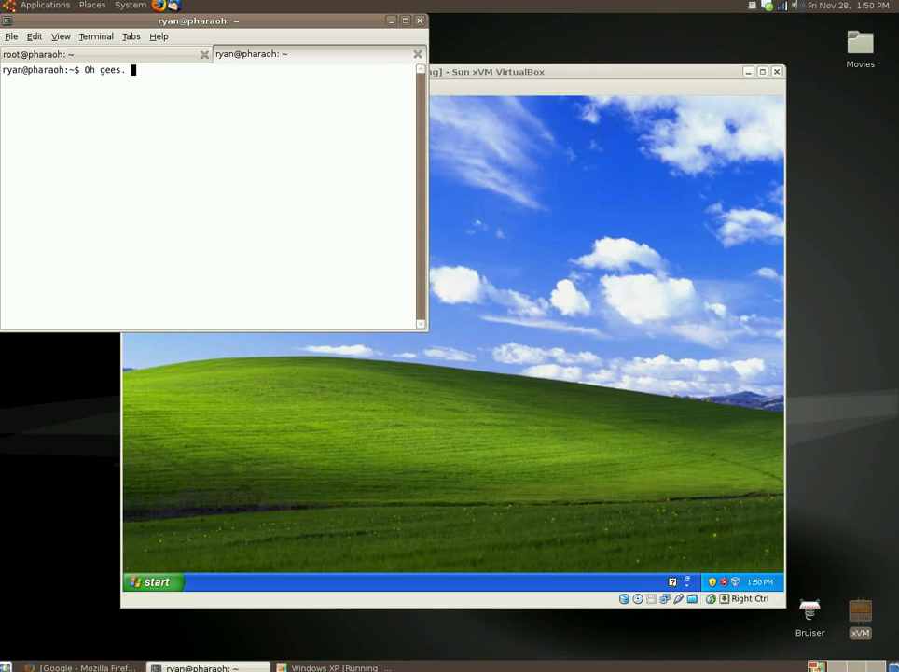
pyautogui.write('At least this is a legit copy of Windows XP.')
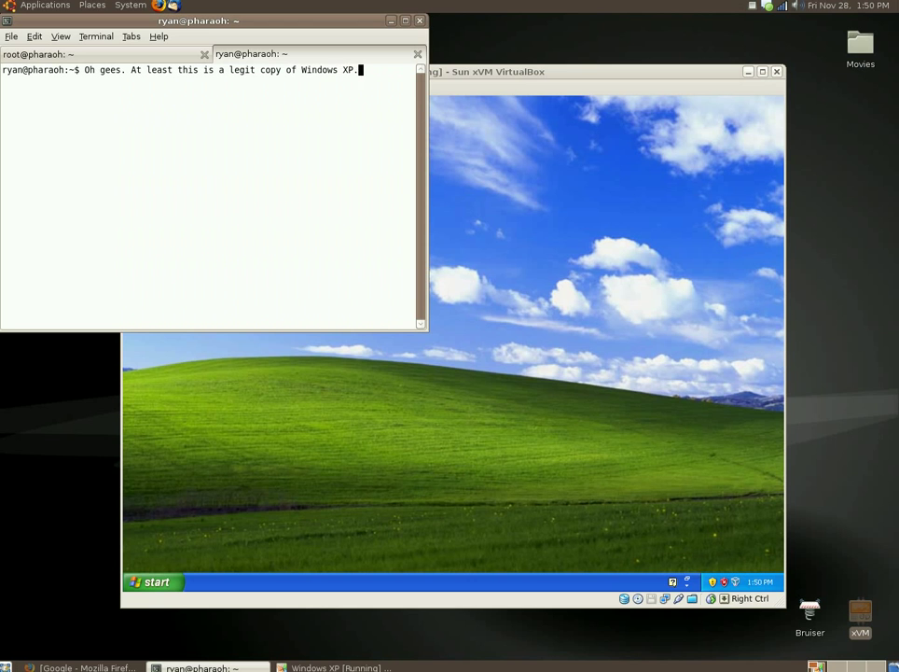
# Step: Start the Express Install of the pending updates in the Windows XP virtual machine and open the detailed installation progress
pyautogui.click(463, 410)
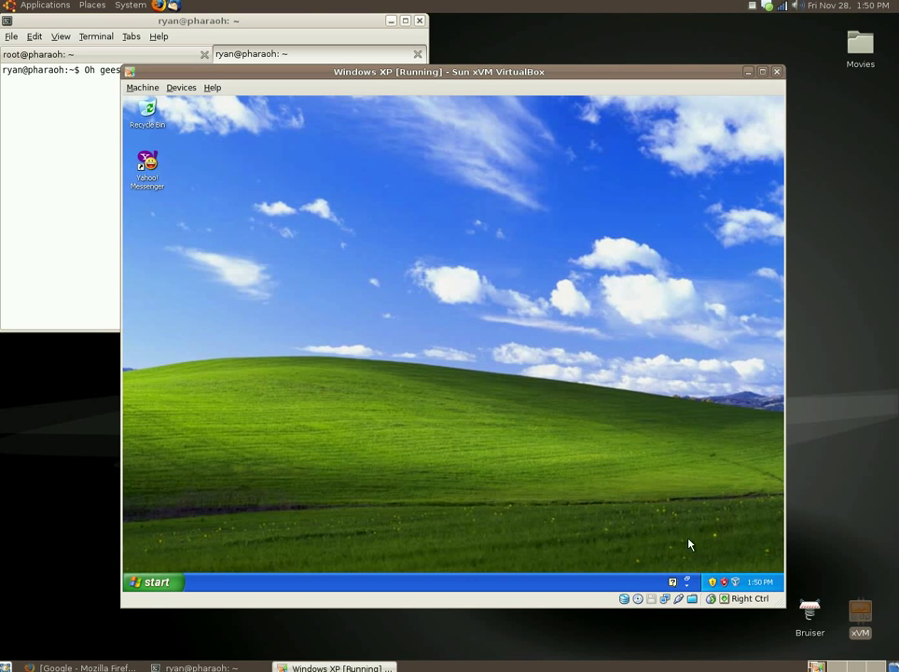
pyautogui.click(713, 583)
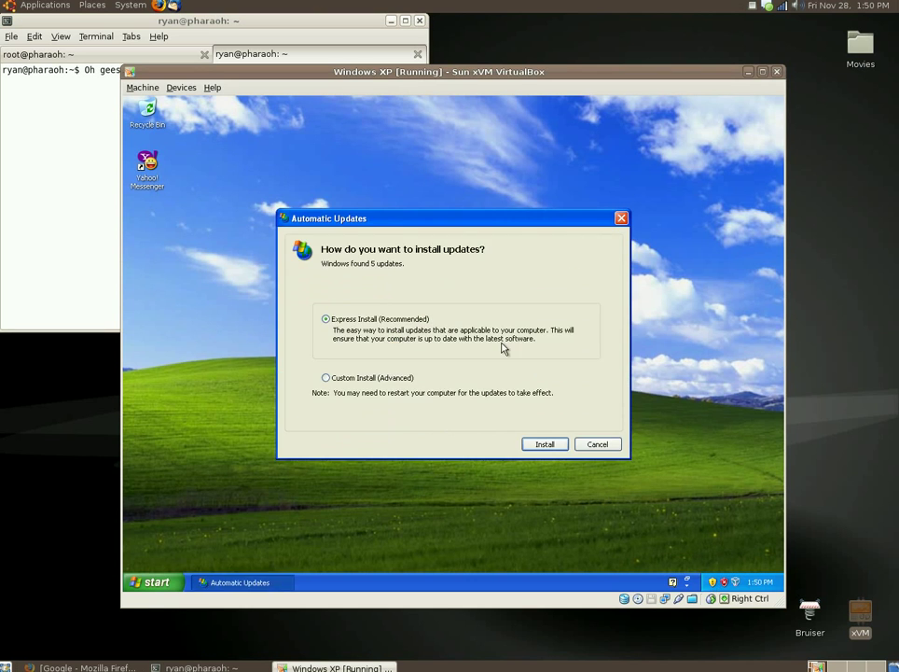
pyautogui.click(557, 445)
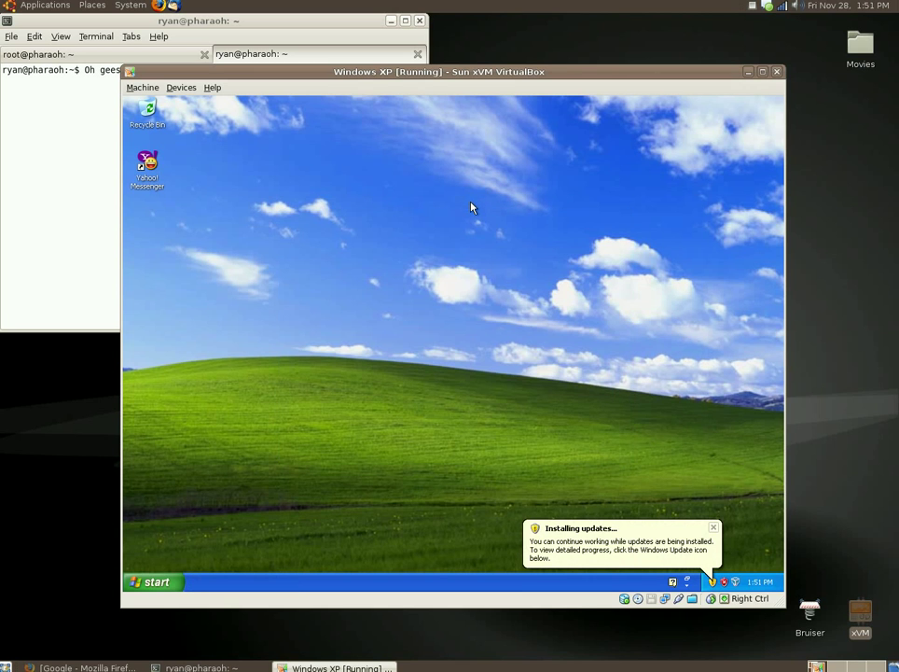
pyautogui.click(714, 583)
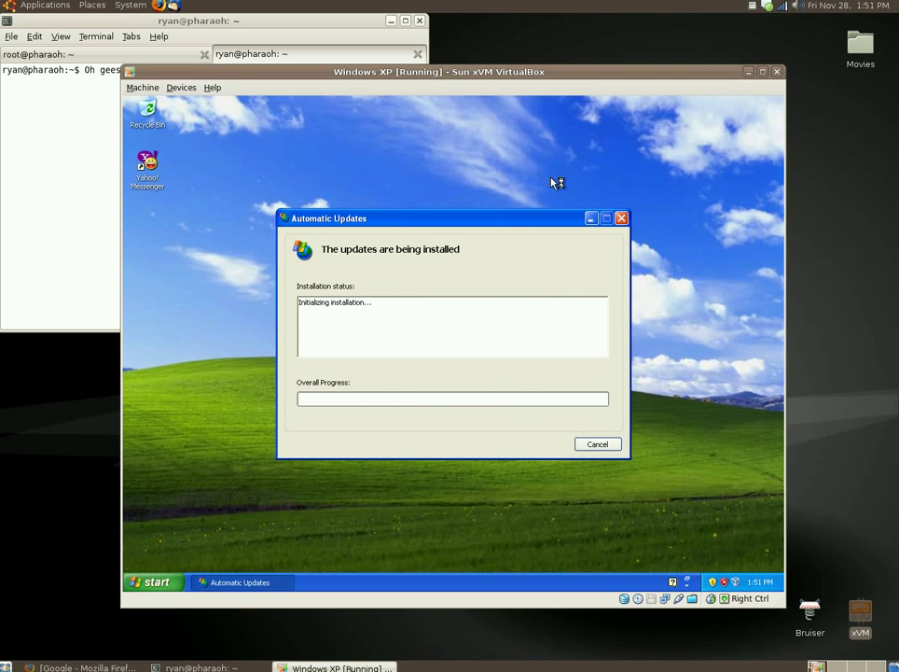
# Step: Close the Windows XP virtual machine with the "Power off the machine" option while the updates are installing
pyautogui.click(778, 72)
pyautogui.click(492, 350)
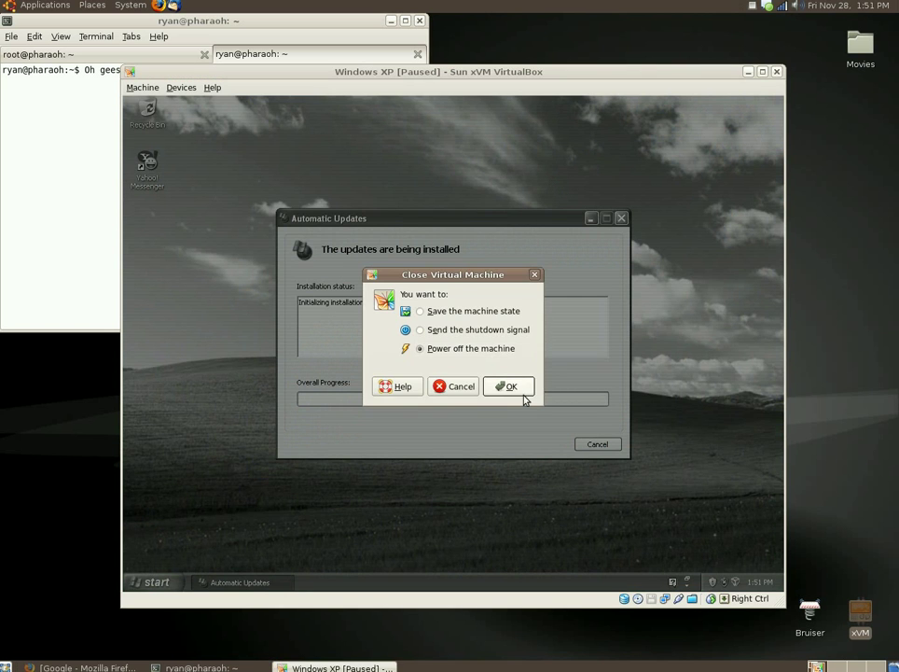
pyautogui.click(522, 388)
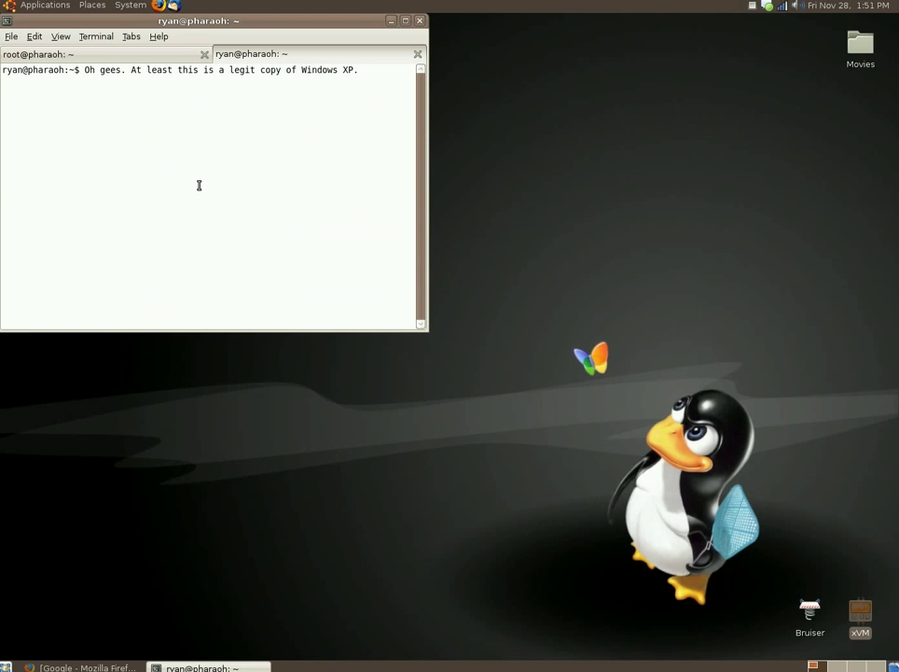
# Step: Replace the terminal note with "God I love that. Good bye."
pyautogui.press('BackSpace')
pyautogui.press('BackSpace')
pyautogui.press('BackSpace')
pyautogui.press('BackSpace')
pyautogui.press('BackSpace')
pyautogui.press('BackSpace')
pyautogui.press('BackSpace')
pyautogui.press('BackSpace')
pyautogui.press('BackSpace')
pyautogui.press('BackSpace')
pyautogui.press('BackSpace')
pyautogui.press('BackSpace')
pyautogui.press('BackSpace')
pyautogui.press('BackSpace')
pyautogui.press('BackSpace')
pyautogui.press('BackSpace')
pyautogui.press('BackSpace')
pyautogui.press('BackSpace')
pyautogui.press('BackSpace')
pyautogui.press('BackSpace')
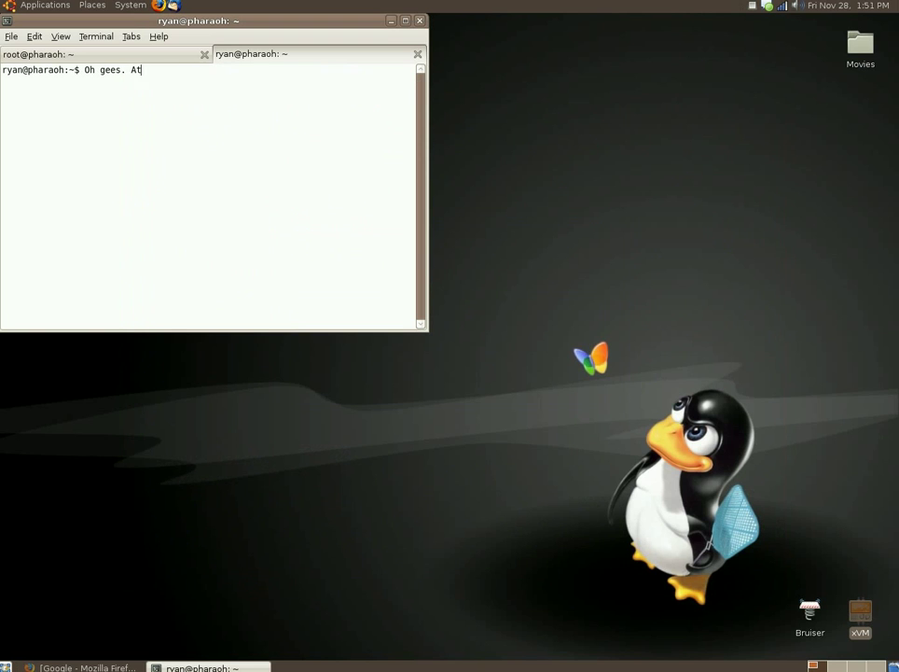
pyautogui.write('God I love that.')
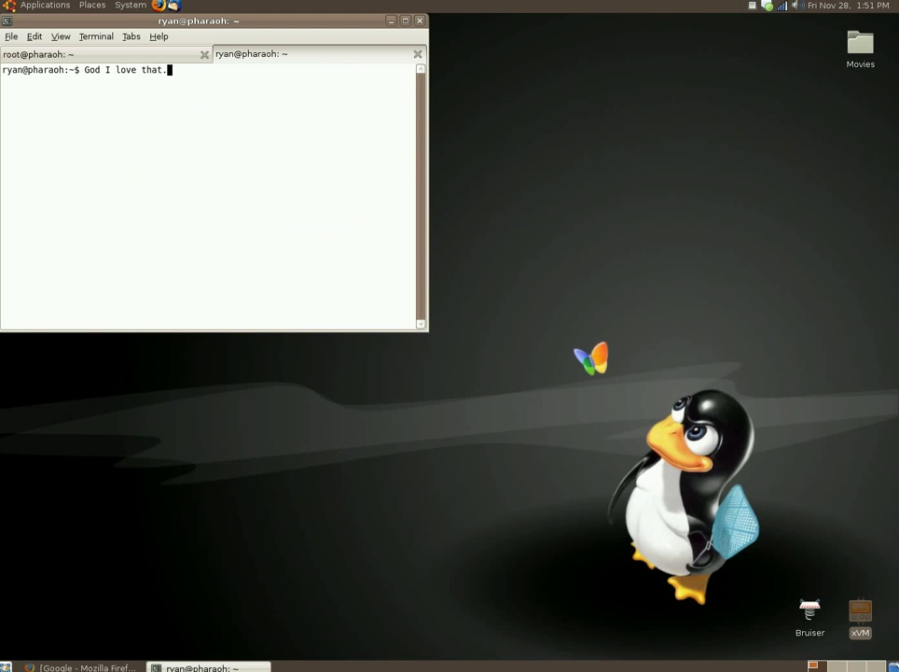
pyautogui.write(' Good bye.')
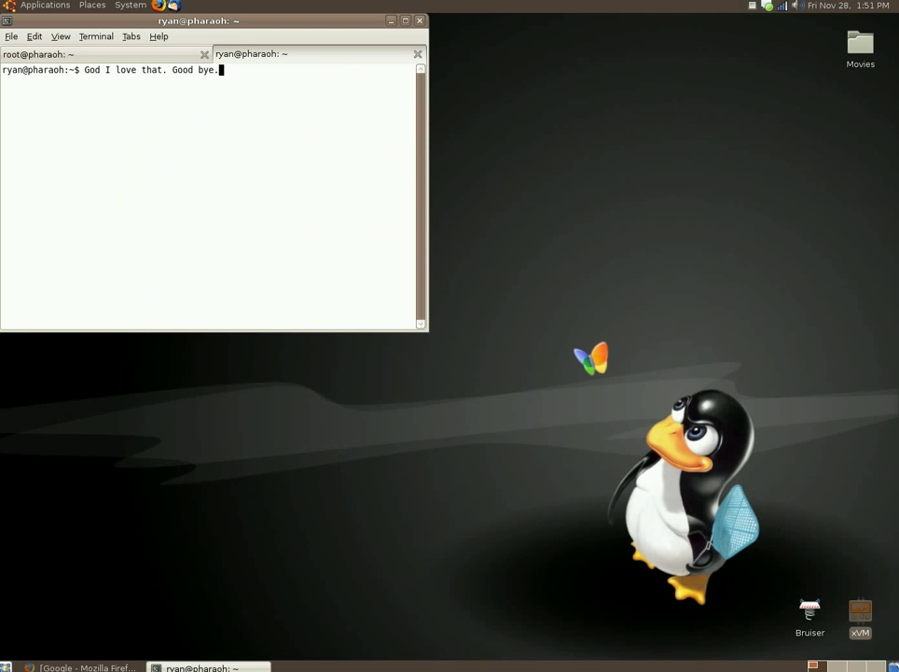